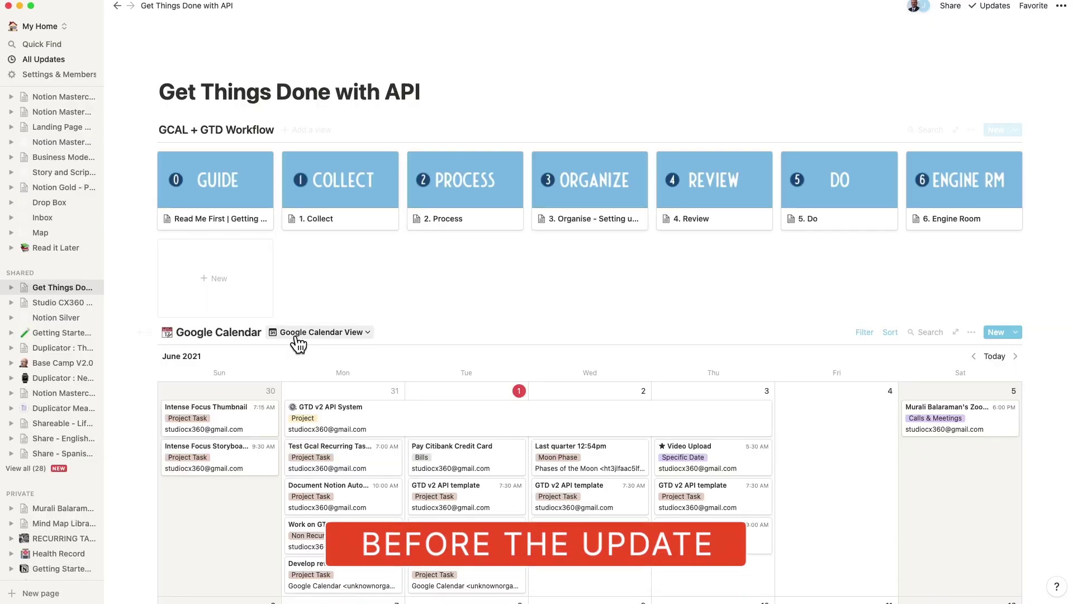
- Switch to the <<Type of Roll View>> board and move its tab right after 0- Narrative Arc
click(295, 335)
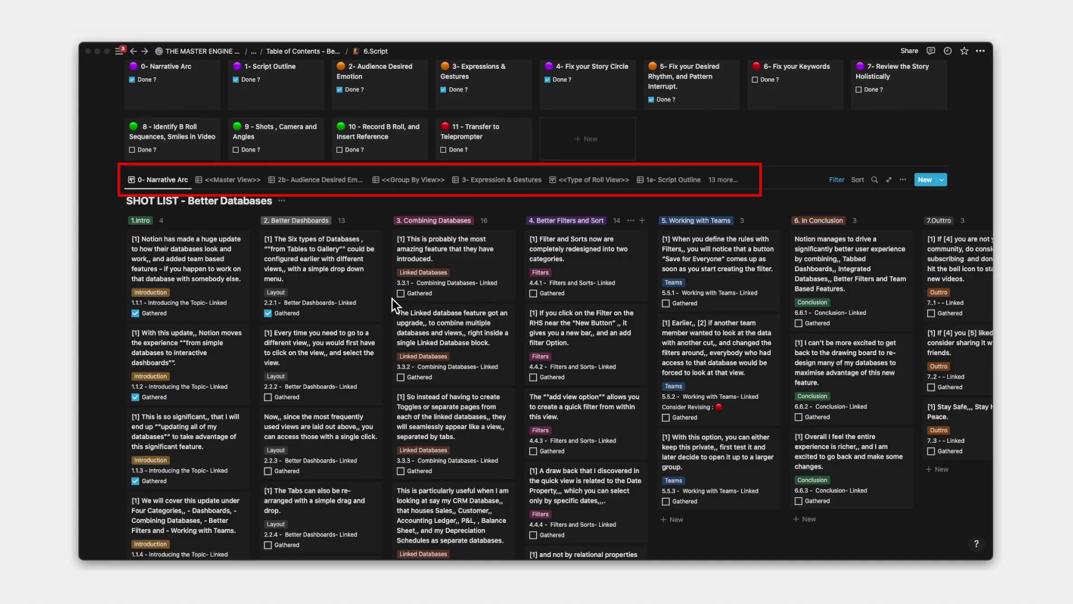
click(602, 188)
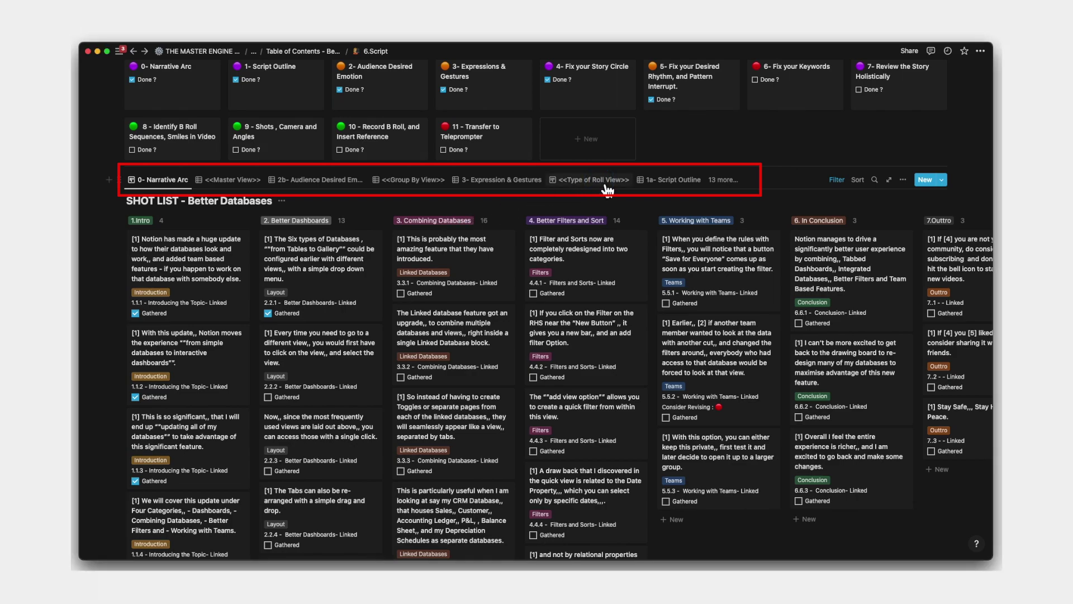
click(607, 189)
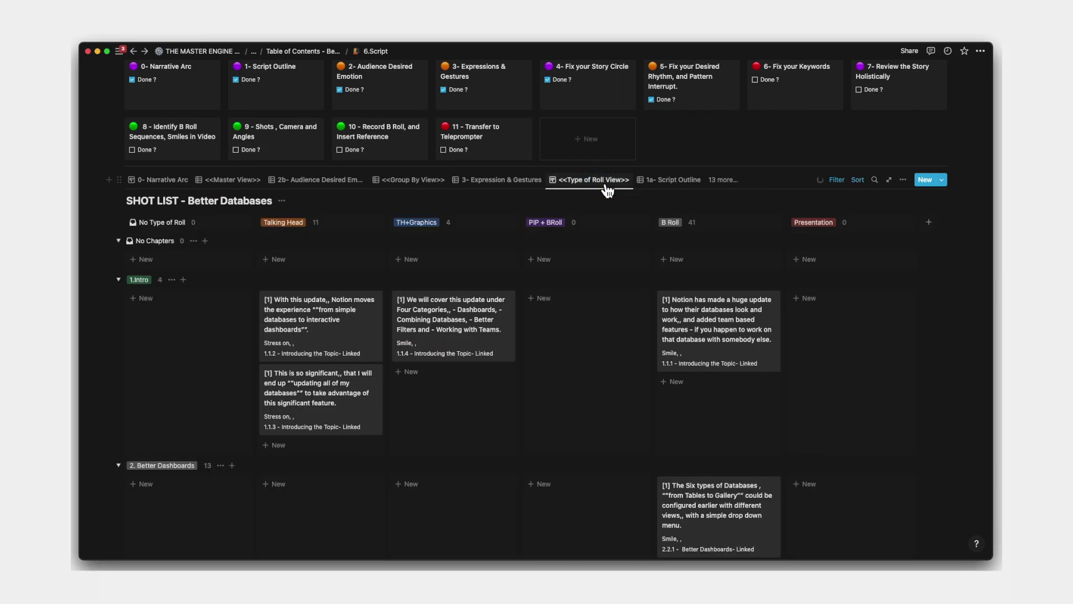
drag(398, 189, 285, 193)
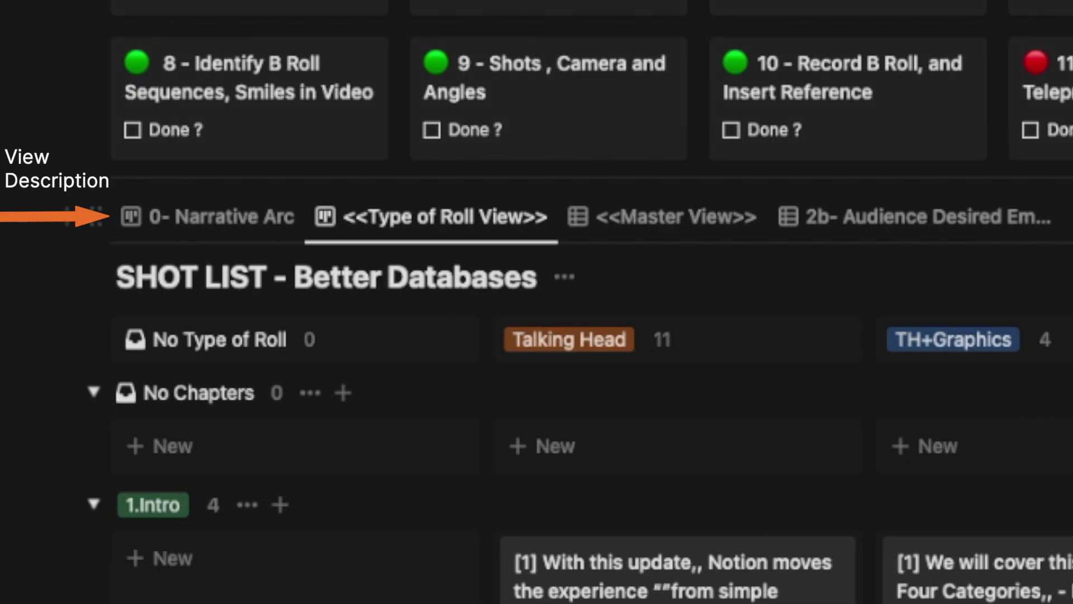
- Hide the SHOT LIST database title on the board
click(565, 277)
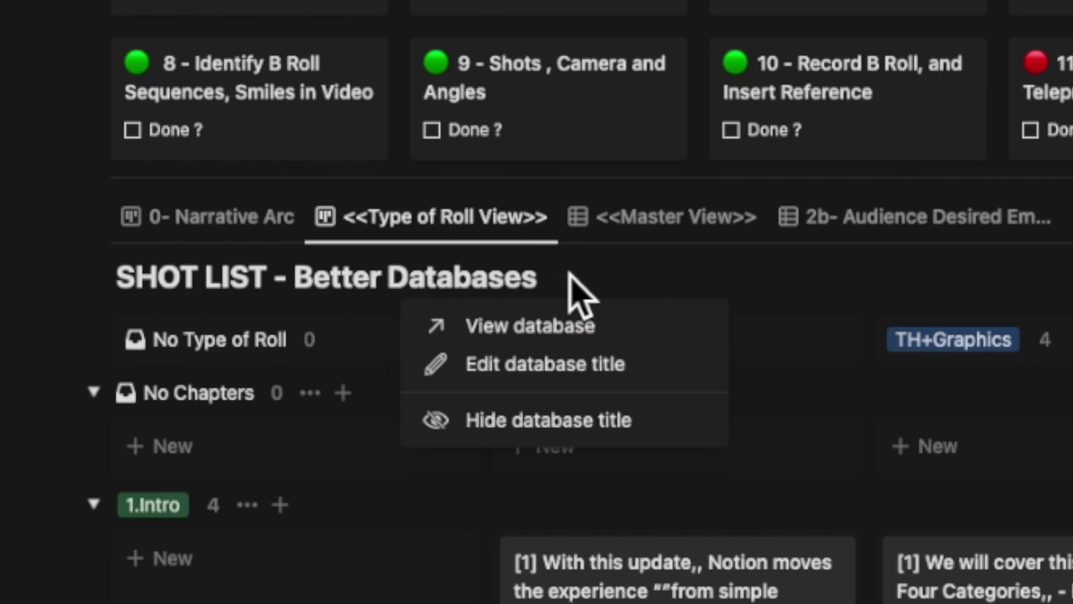
click(615, 425)
click(903, 179)
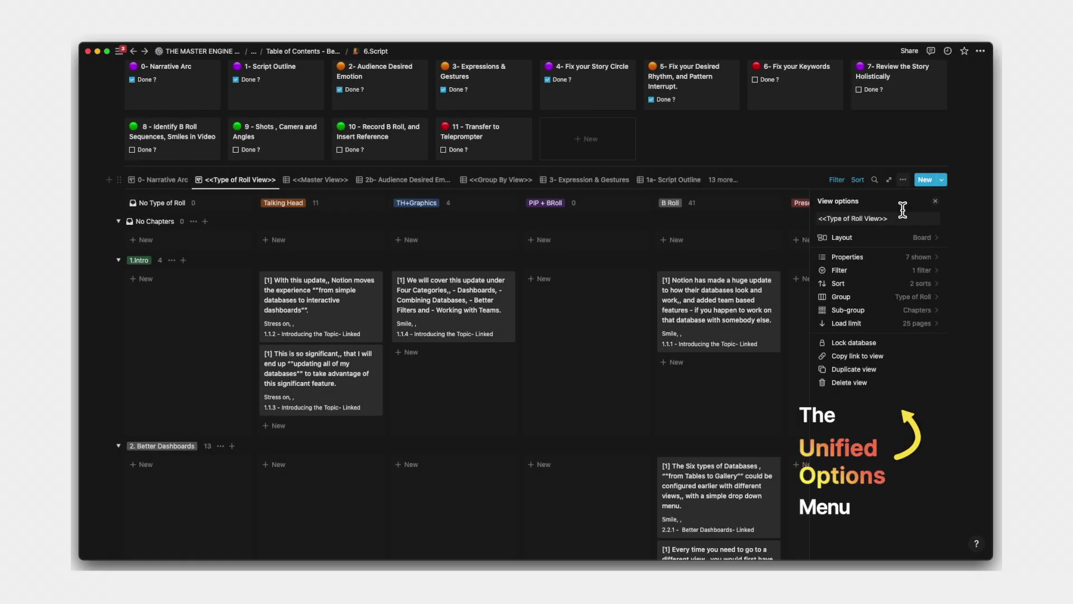
- Turn Show database title back on in the view's layout settings
click(895, 237)
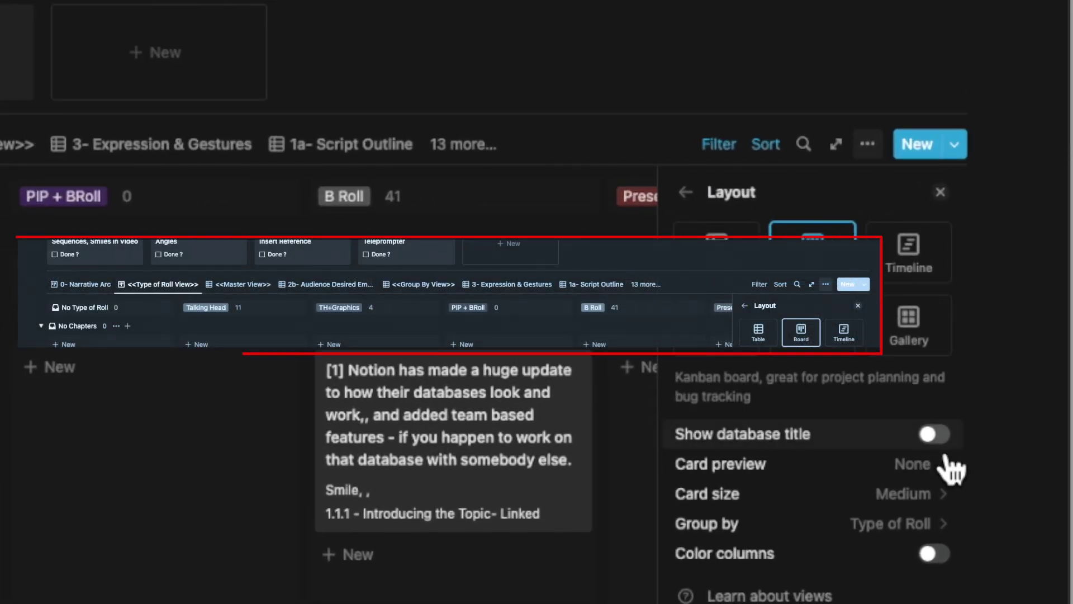
click(944, 438)
click(399, 189)
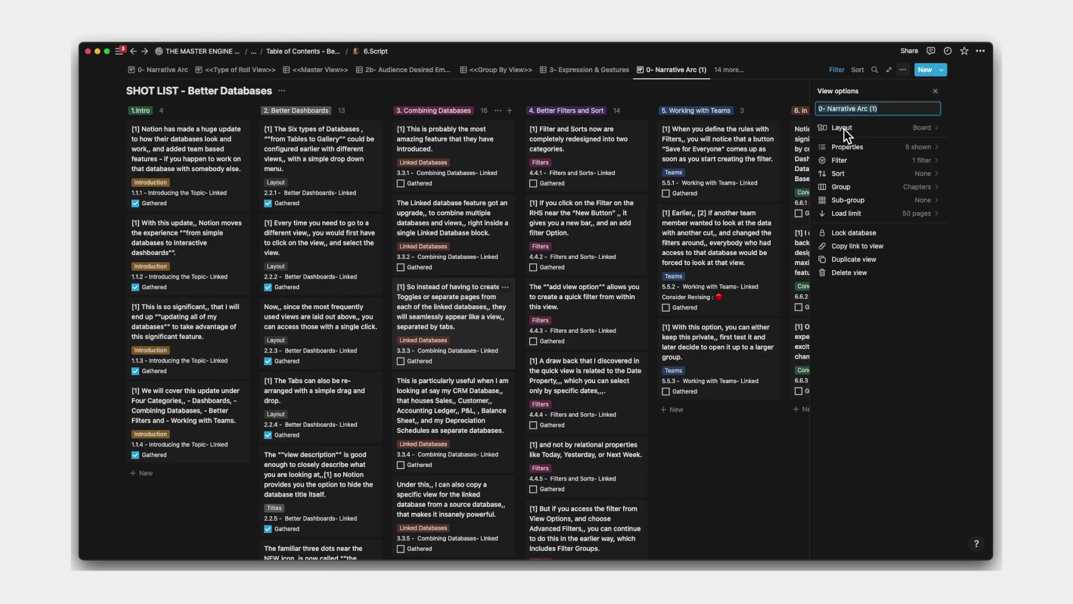
- Try the Table, Timeline, Calendar and List layouts, ending on Gallery
click(844, 128)
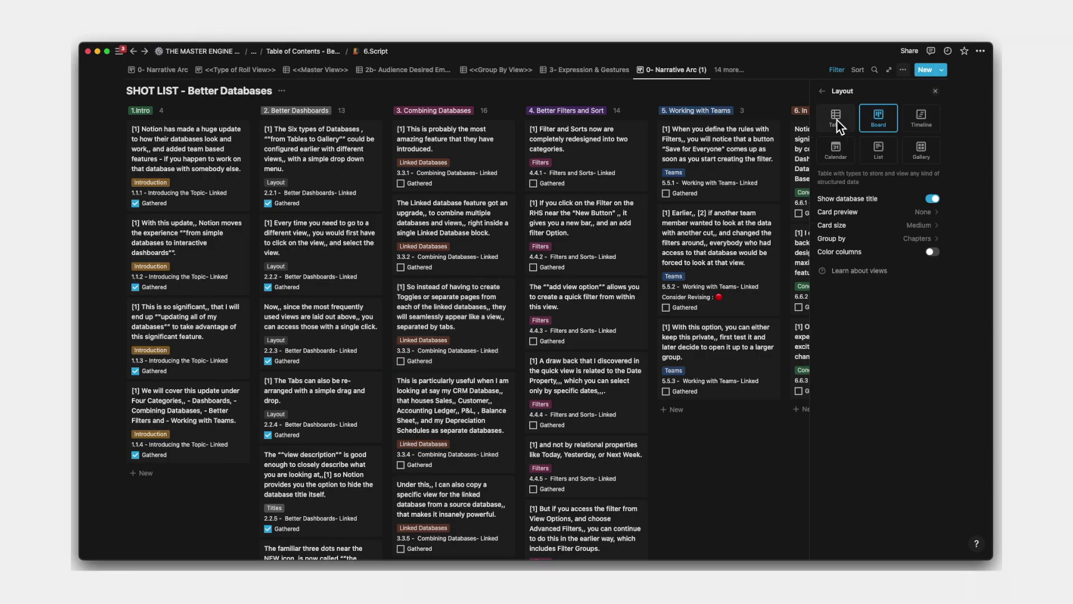
click(837, 119)
click(921, 119)
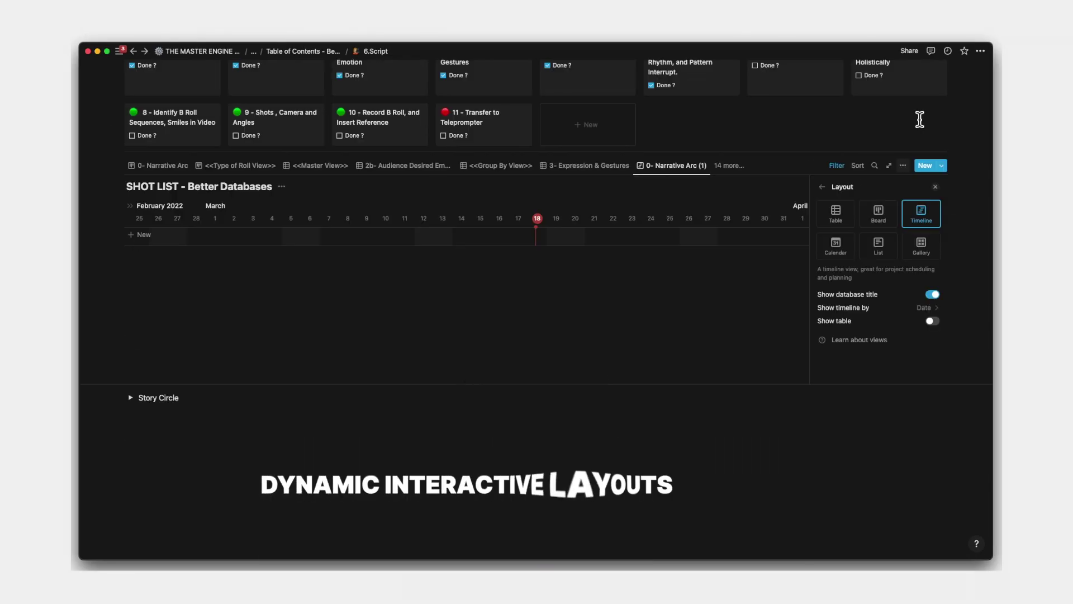
click(836, 246)
click(878, 247)
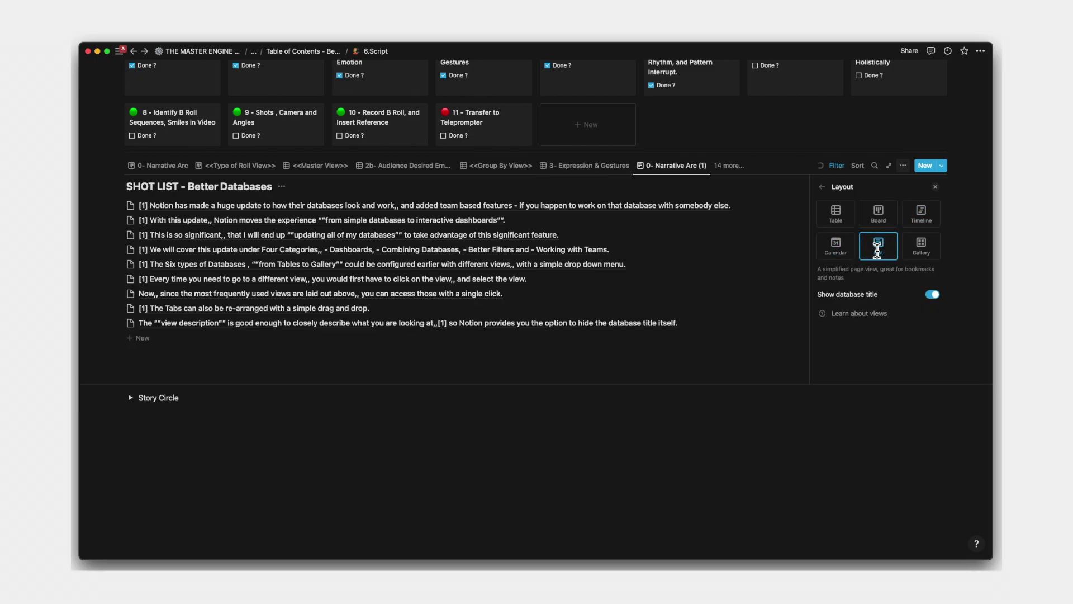
click(921, 249)
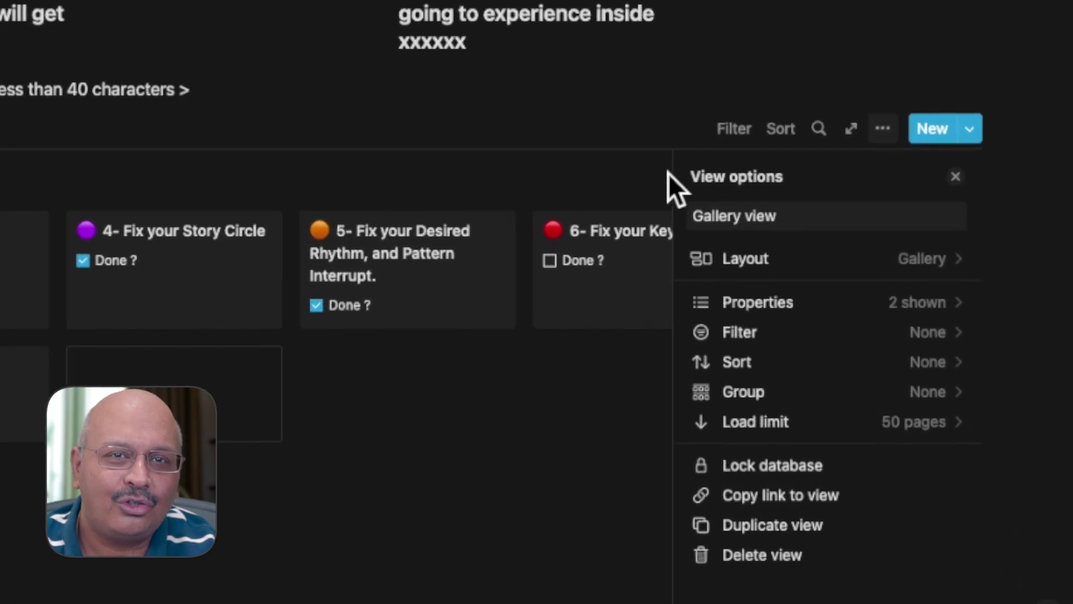
- Add the options @ Home, @ Work and On Computer to the Context property
click(899, 261)
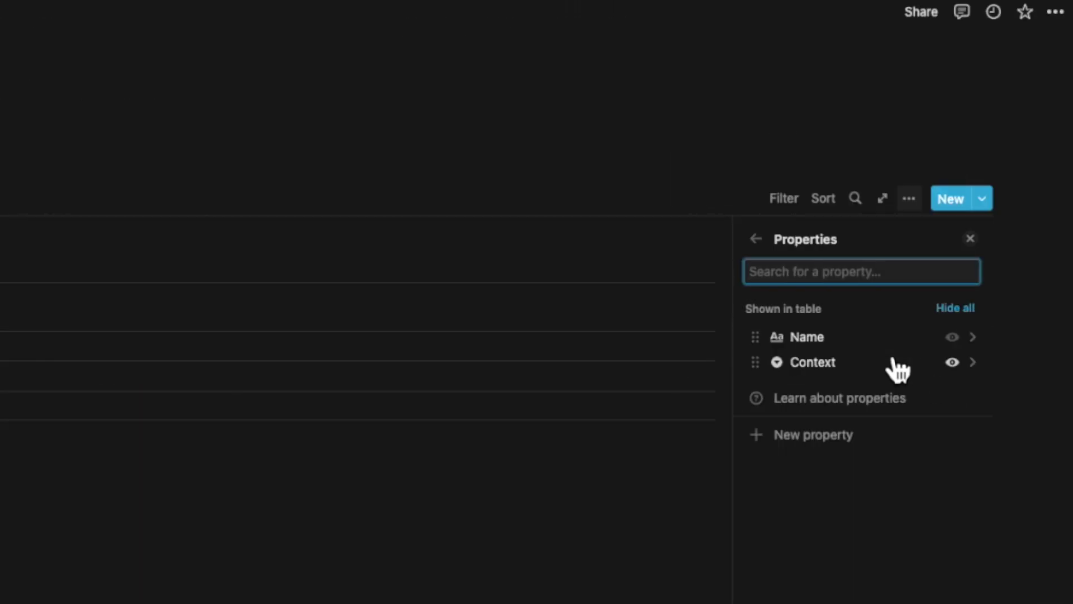
click(917, 363)
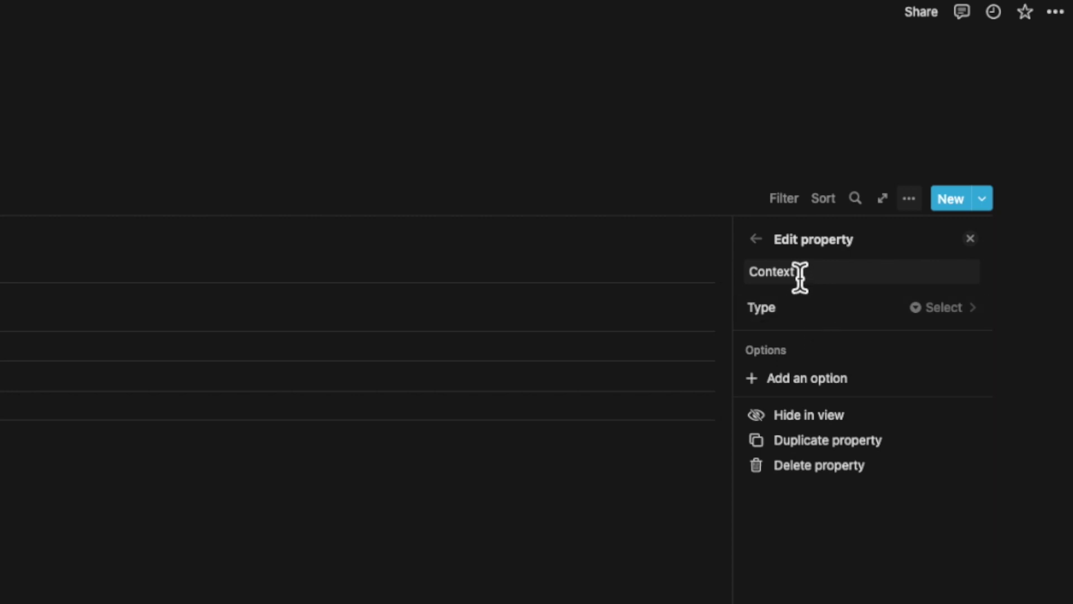
click(813, 379)
text(@ Home)
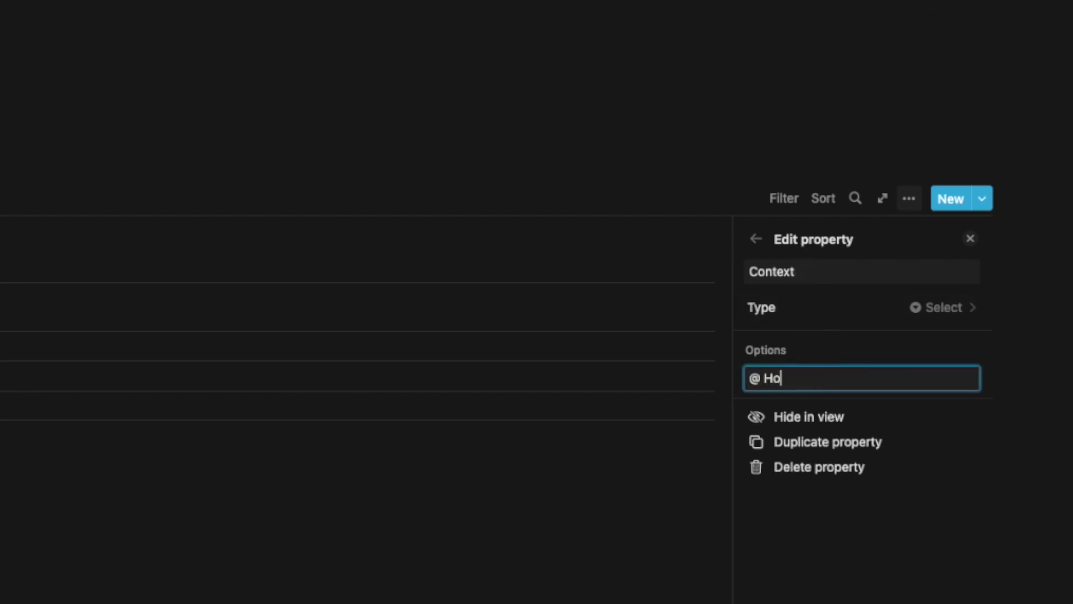
key(Return)
text(@ Work)
key(Return)
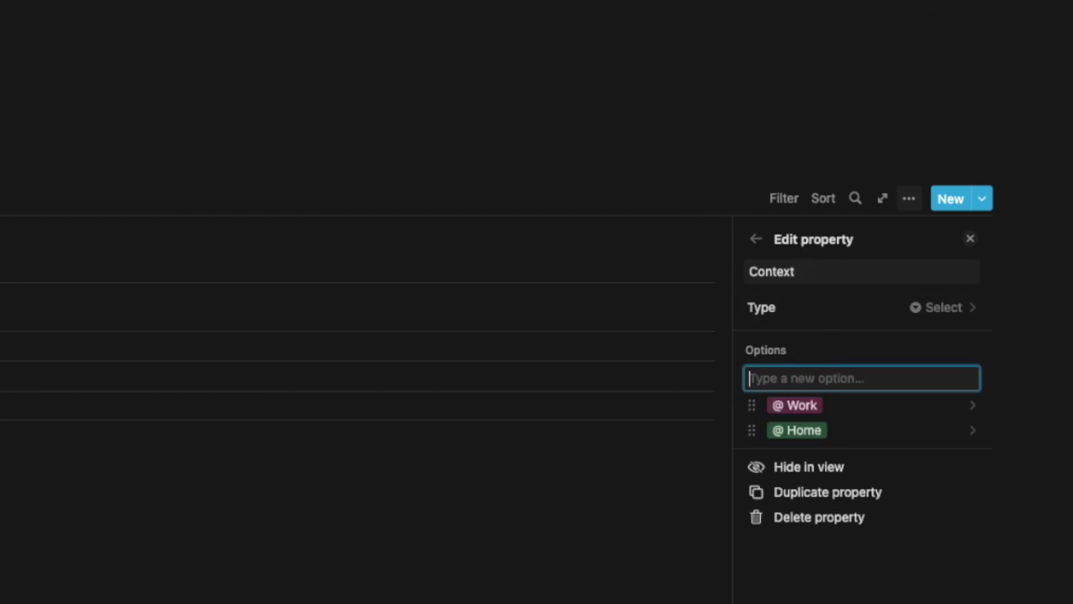
text(On Computer)
key(Return)
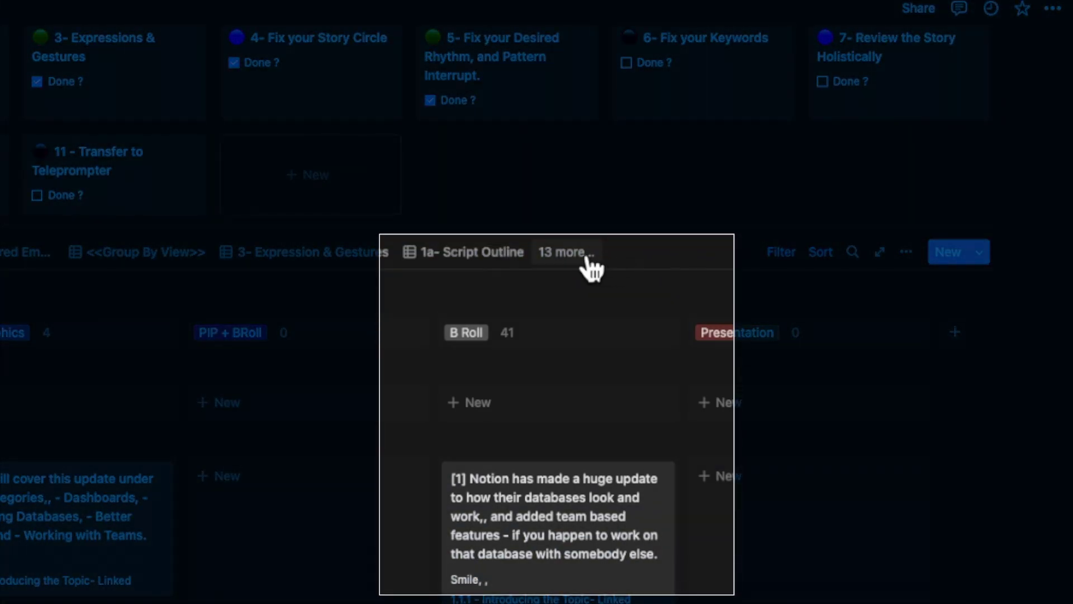
click(580, 252)
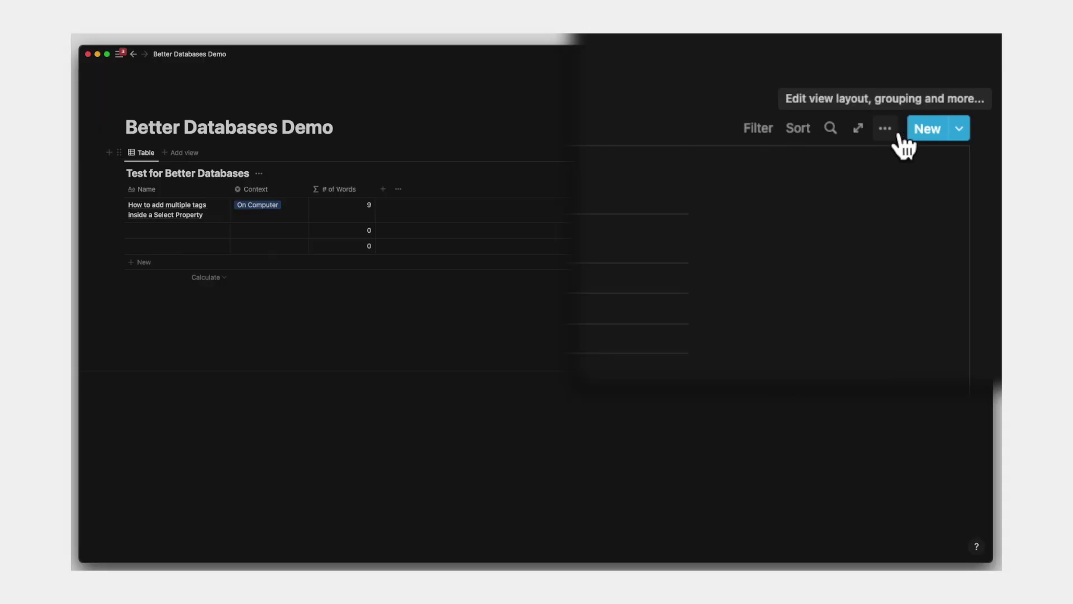
- Restore the deleted No of Seconds and Minutes properties from the table's deleted properties
click(885, 128)
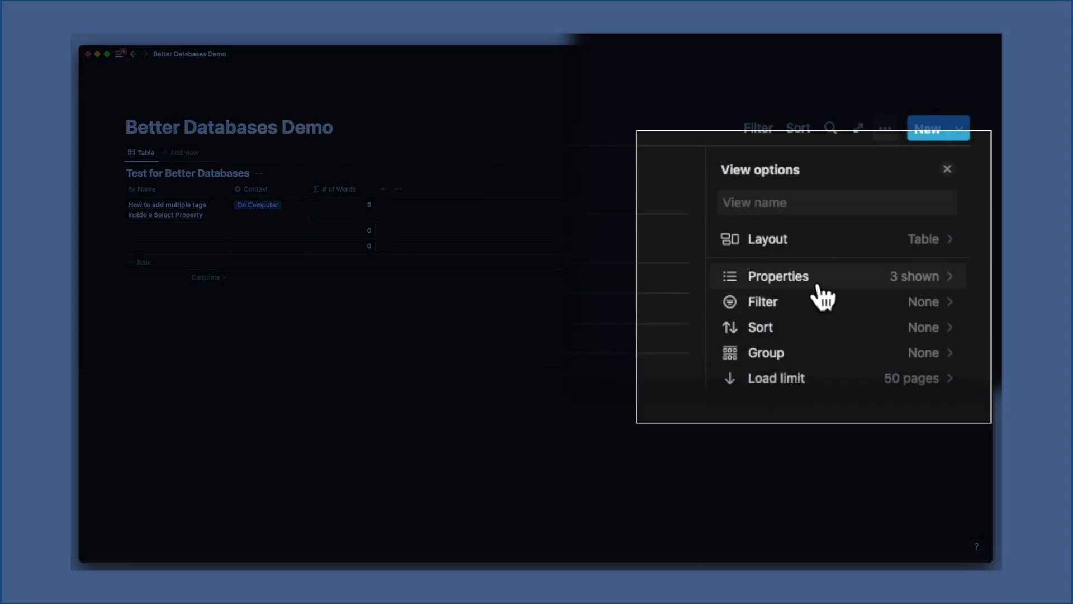
click(817, 280)
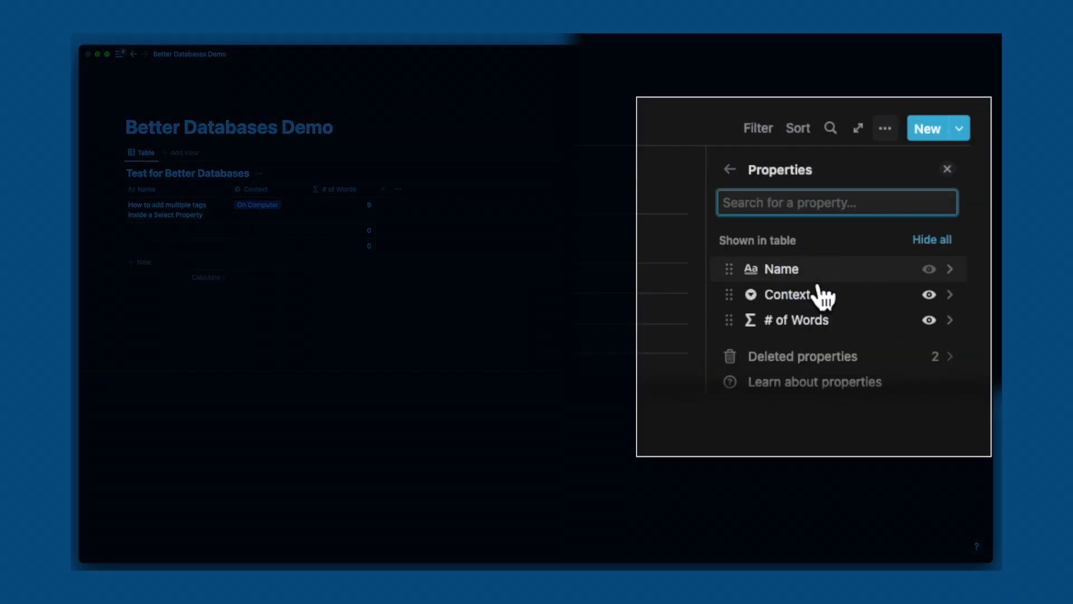
click(817, 356)
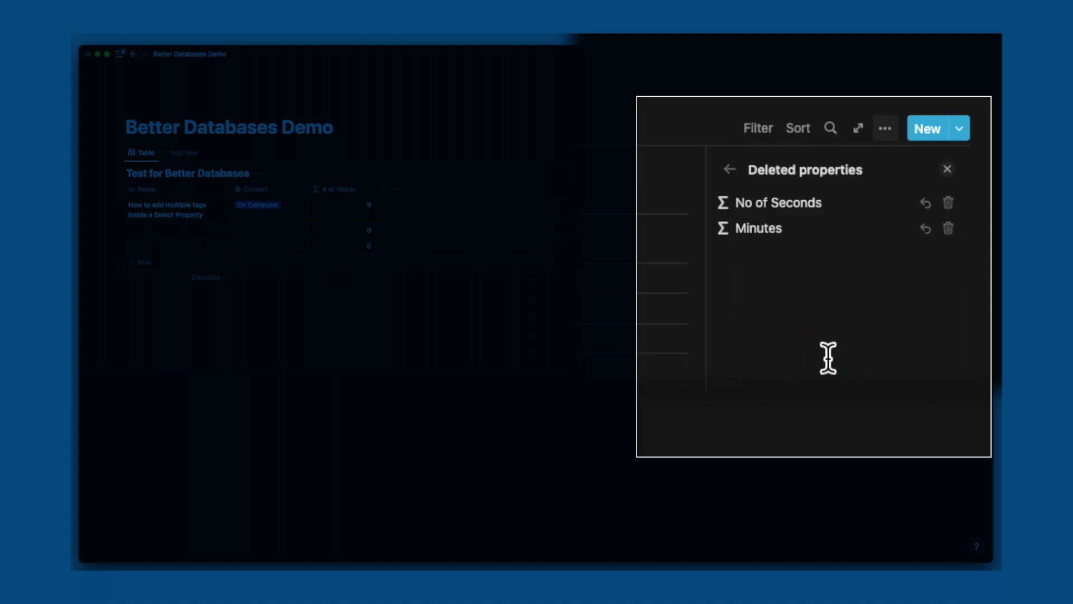
click(927, 202)
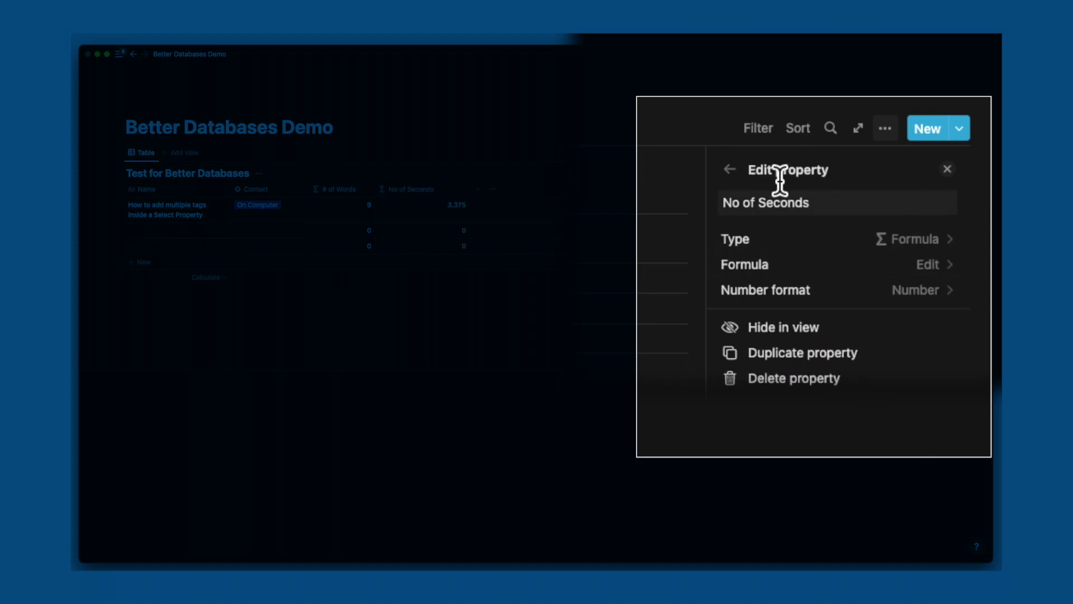
click(730, 169)
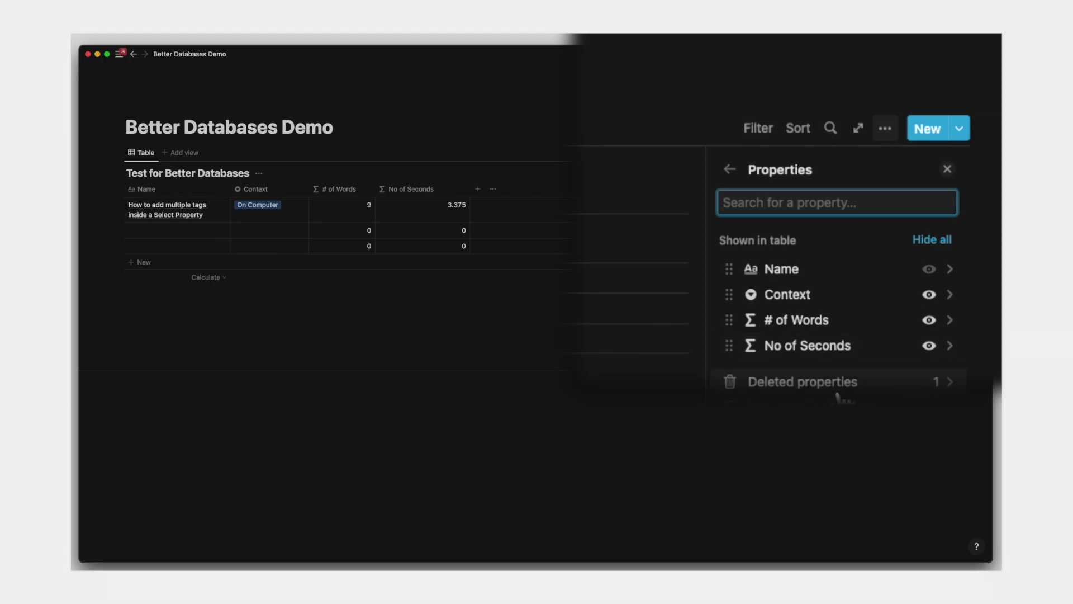
click(829, 382)
click(927, 204)
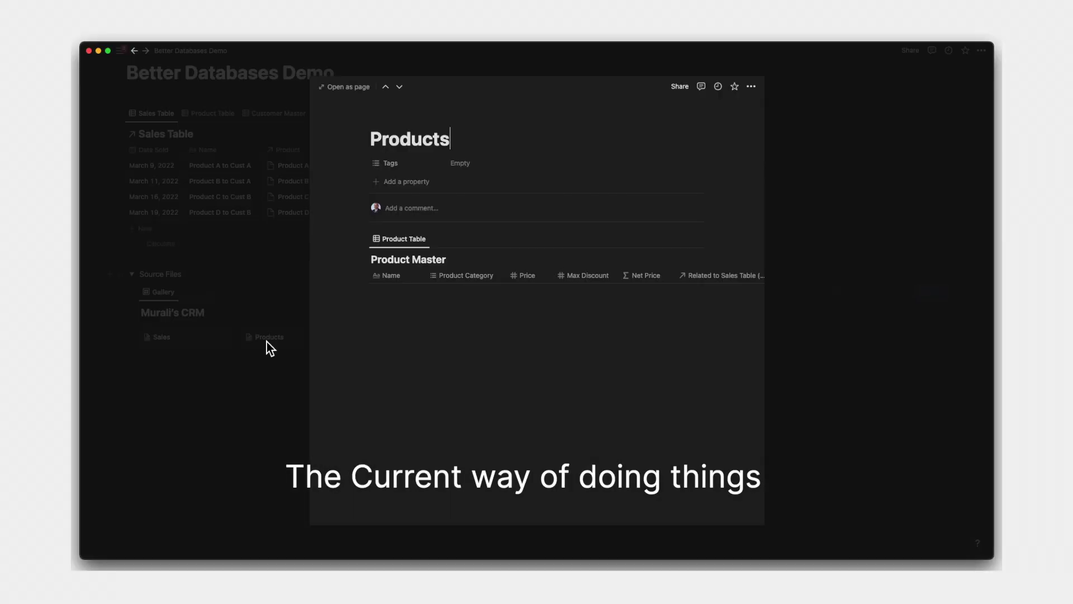
- Close the Products and Customer page previews, then switch to Product Table and Customer Master views
click(244, 397)
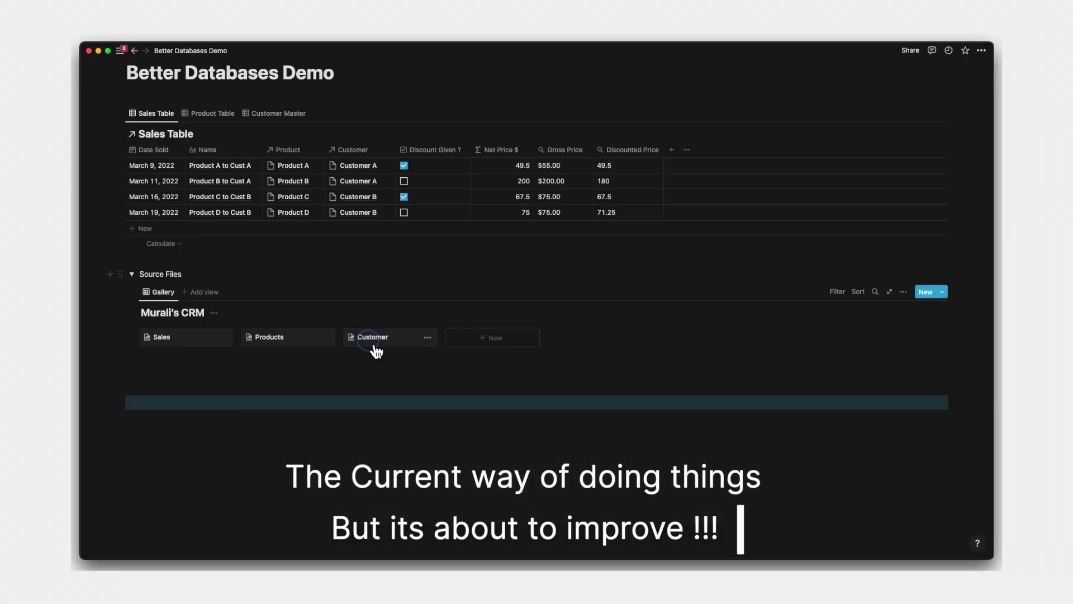
click(369, 340)
click(257, 383)
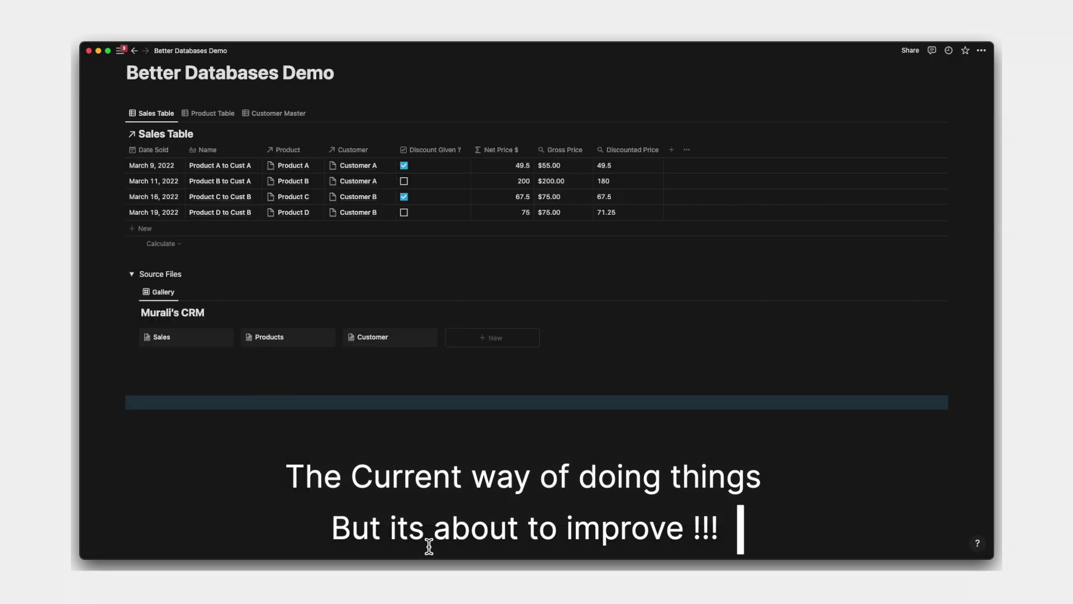
click(203, 119)
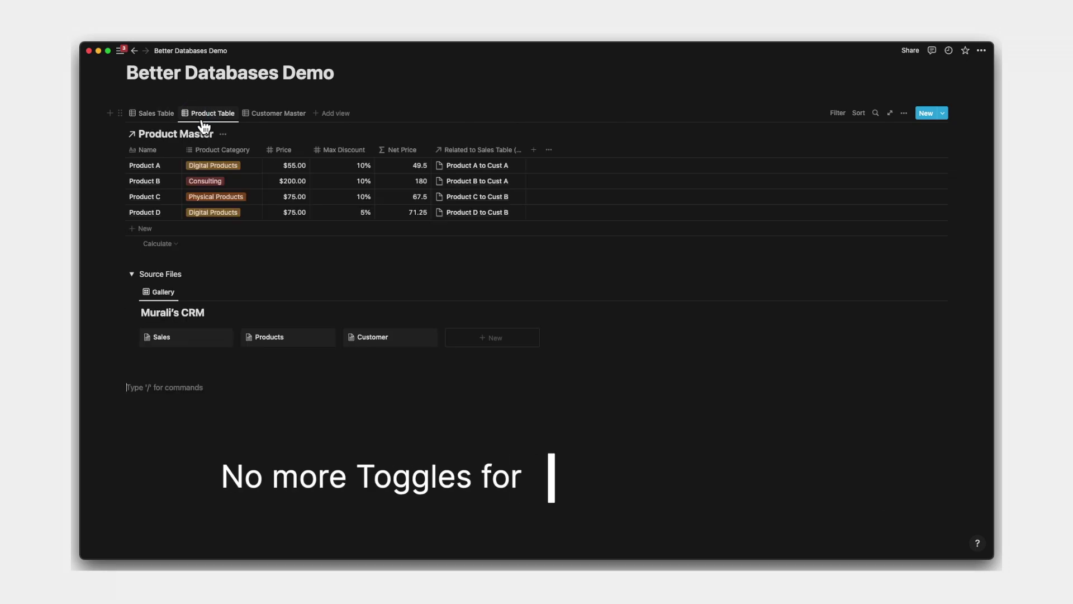
click(274, 117)
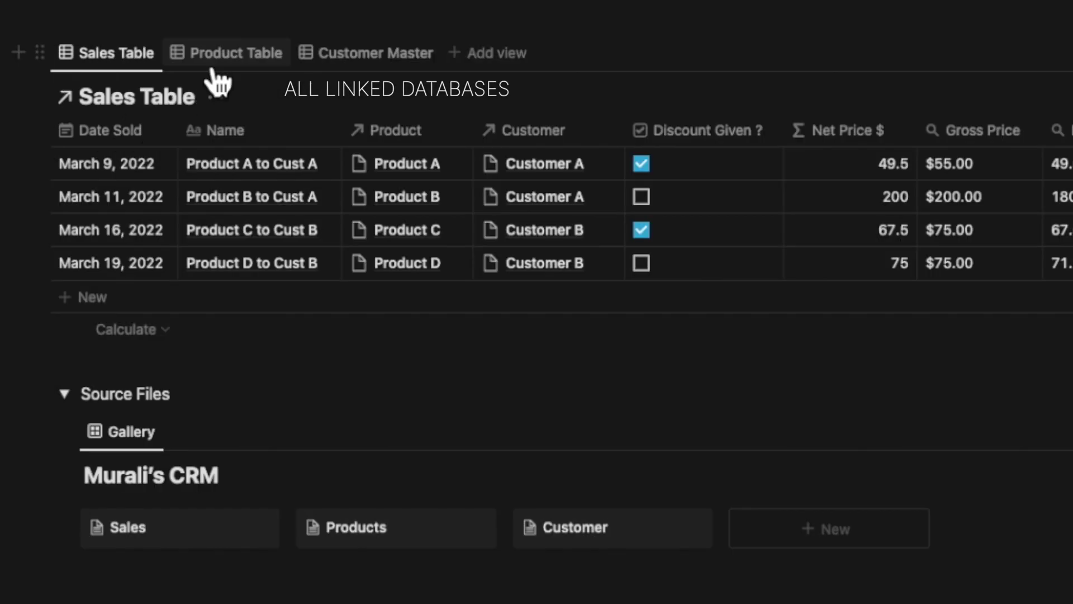
- Copy the Customer Master view link and paste it as a linked database view based on Customer Master
click(224, 54)
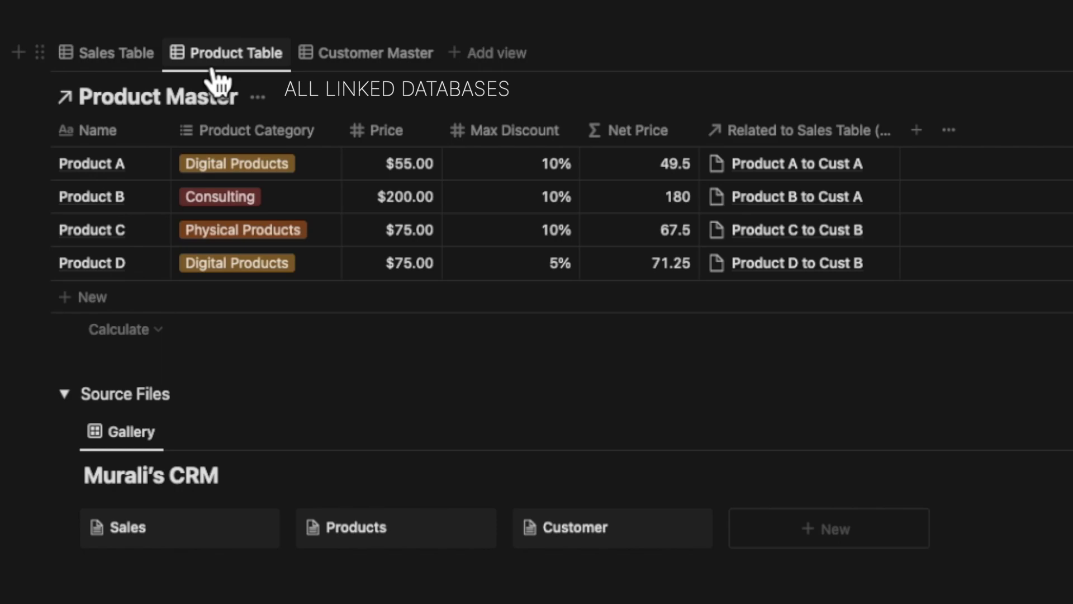
click(357, 56)
click(358, 55)
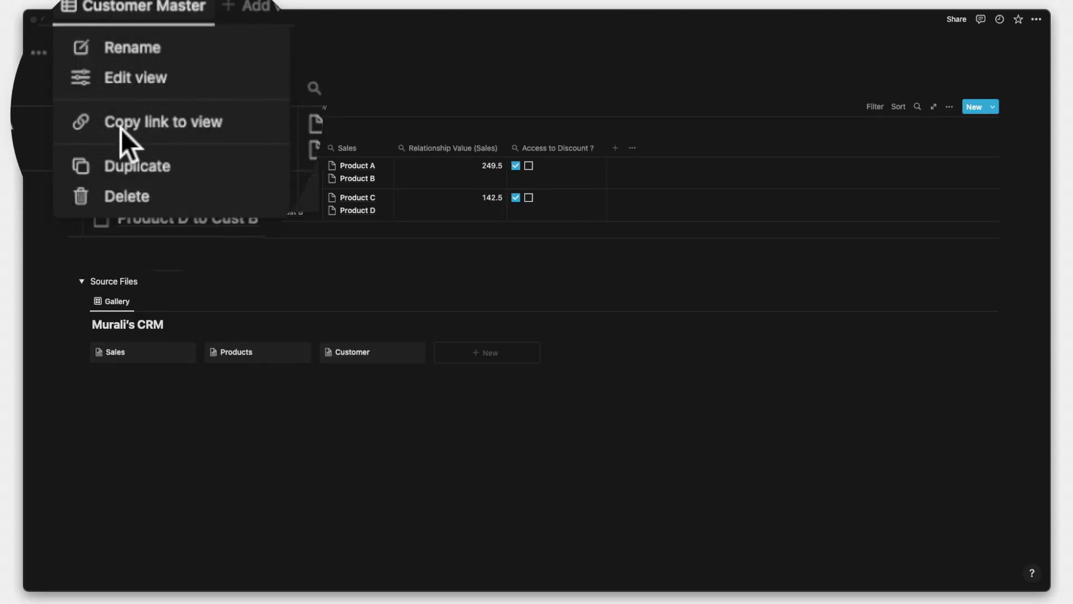
click(121, 124)
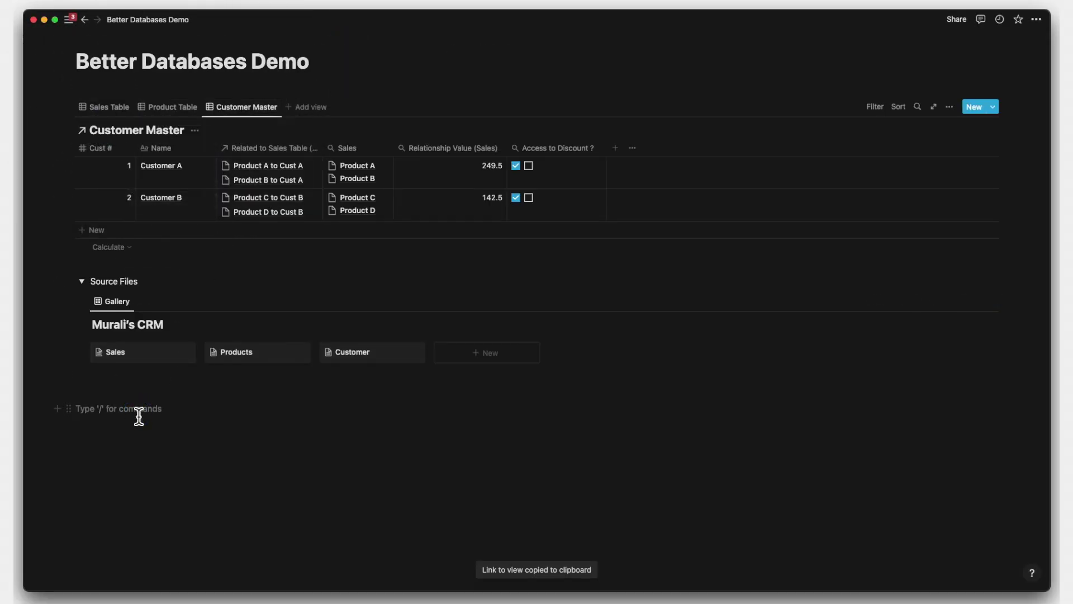
key(super+v)
click(564, 443)
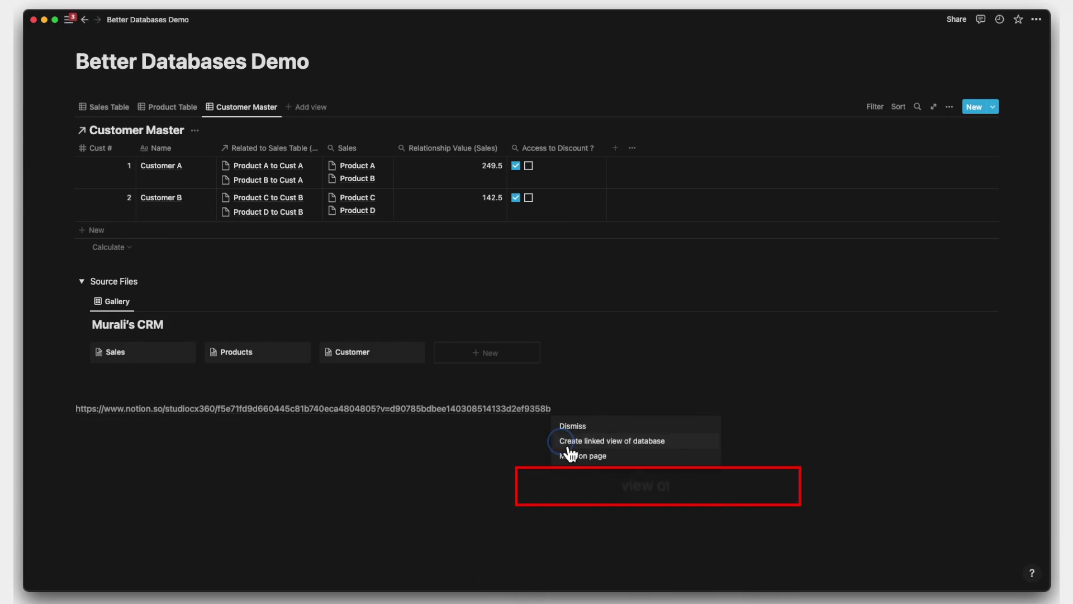
click(874, 114)
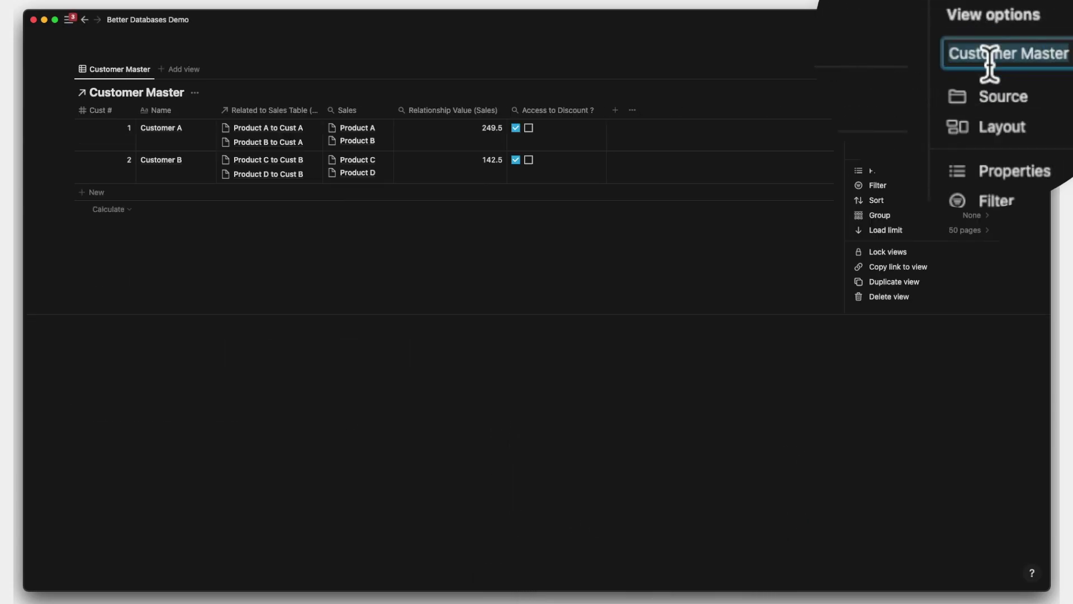
click(610, 59)
scroll(610, 61, up, 3)
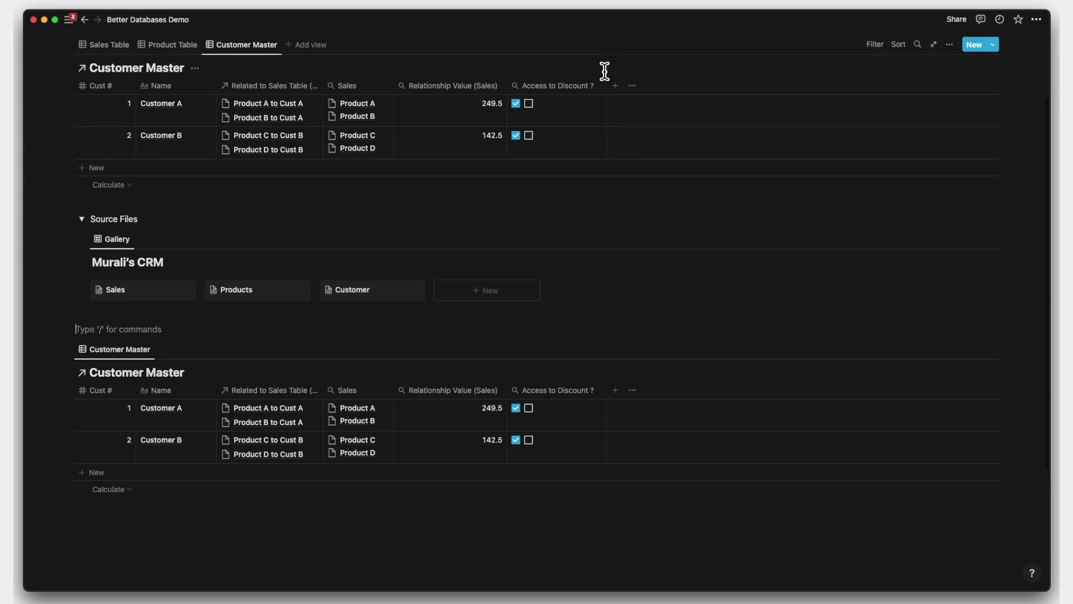
scroll(605, 71, up, 2)
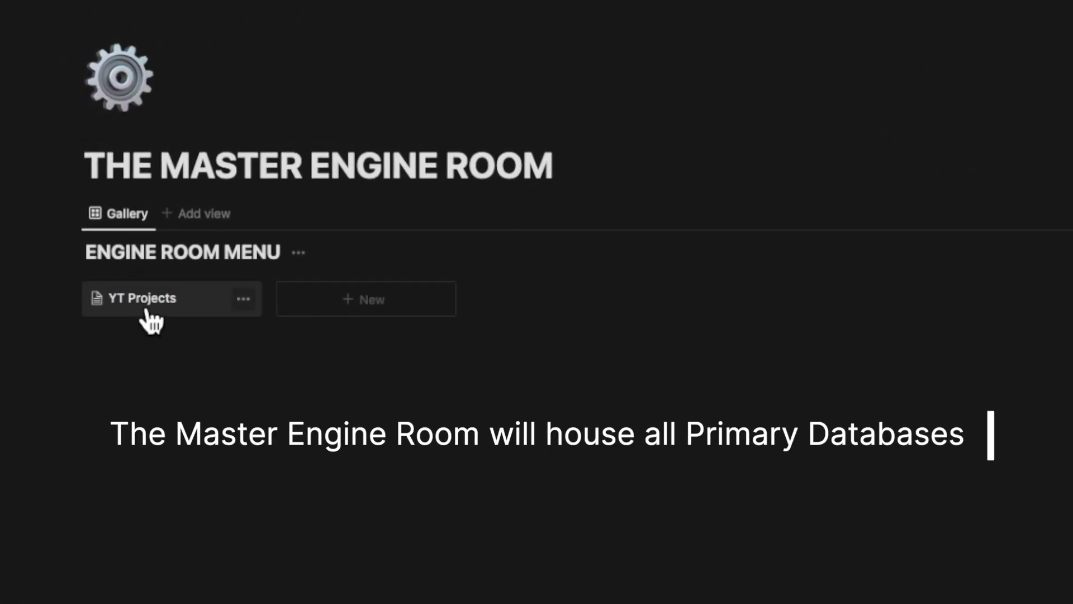
- Preview the YT Projects entry, then open YT Projects Tracker 2022 from the floating sidebar
click(144, 308)
click(138, 304)
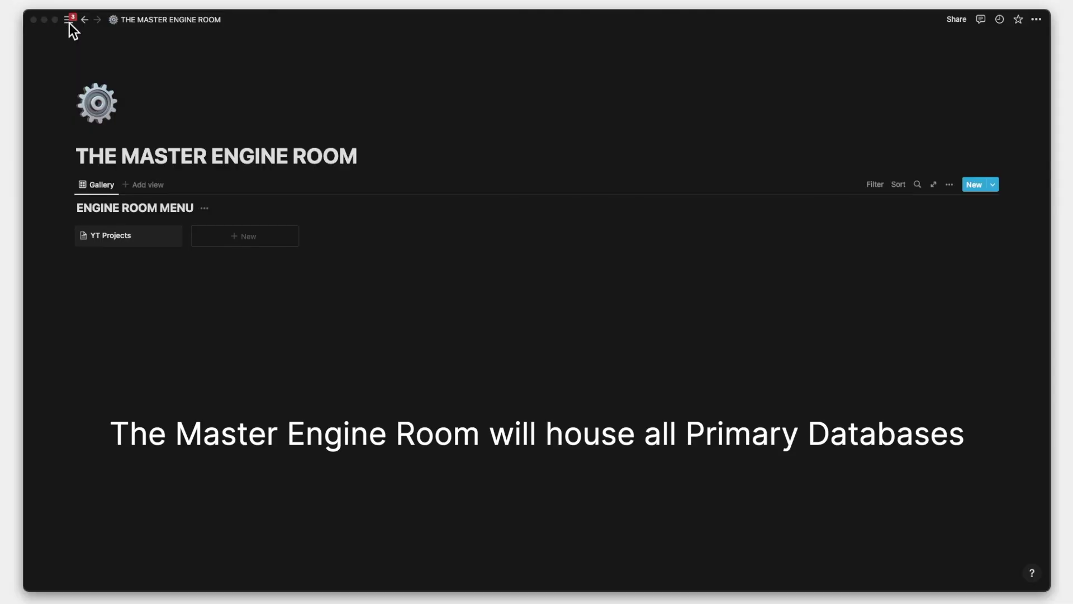
mouse_move(69, 23)
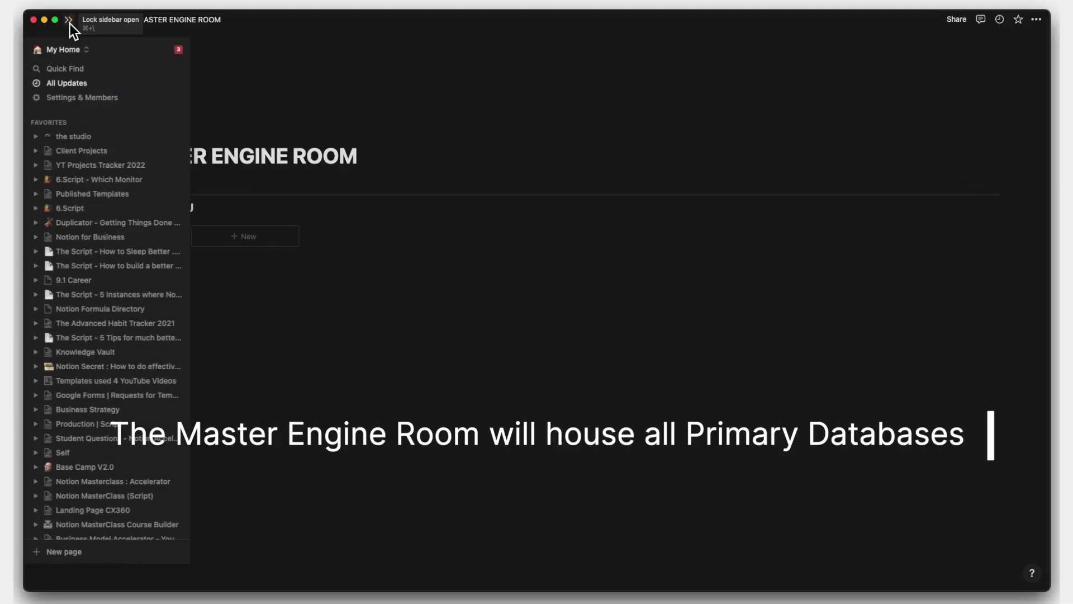
click(79, 168)
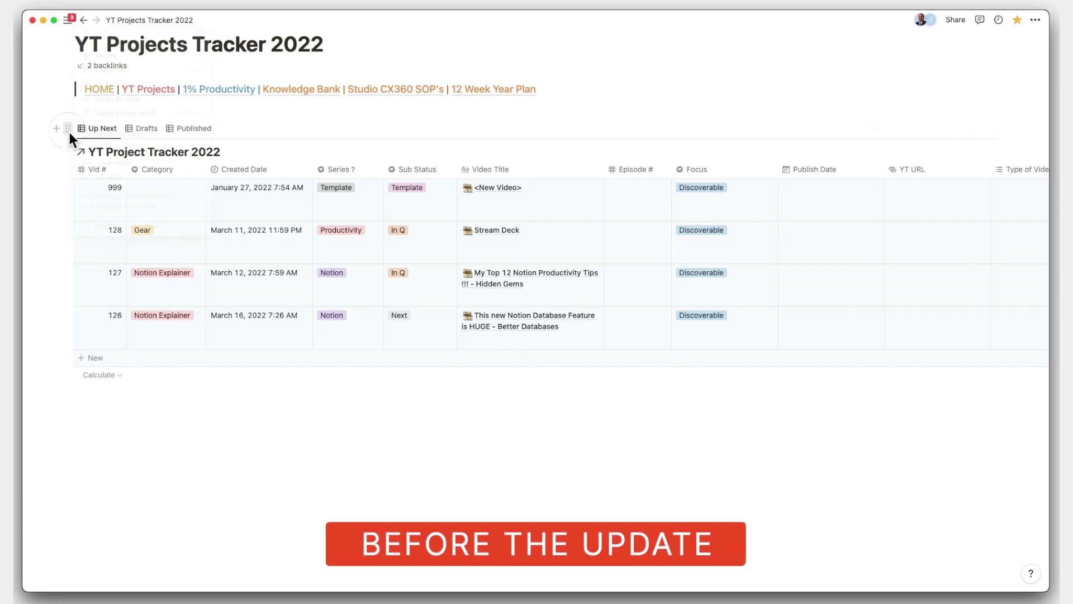
- Duplicate the tracker table and delete the duplicate's Drafts and Published views, leaving Up Next
click(106, 66)
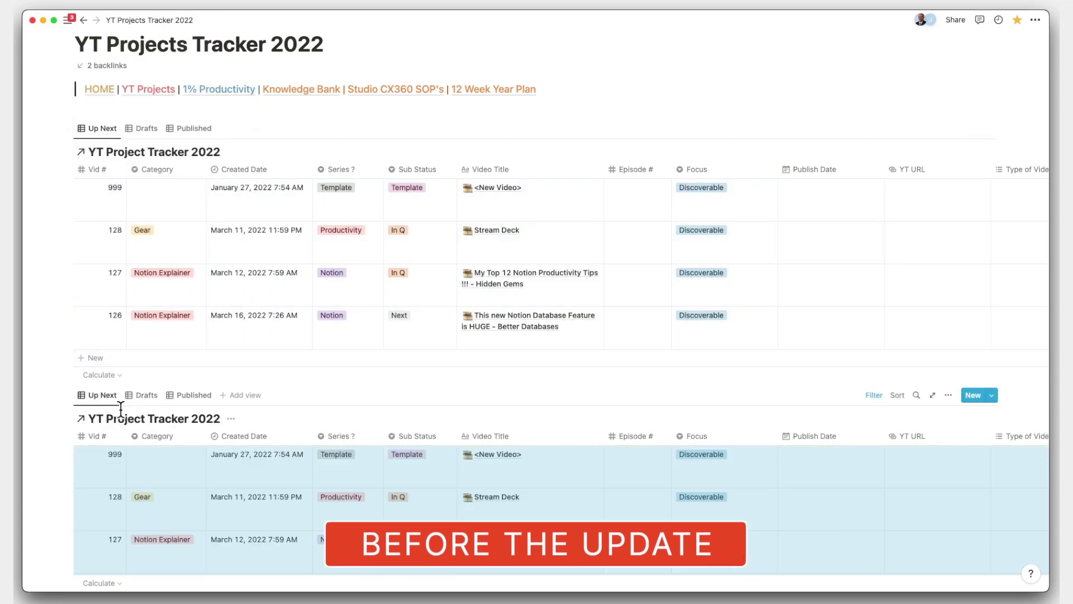
right_click(147, 398)
click(157, 489)
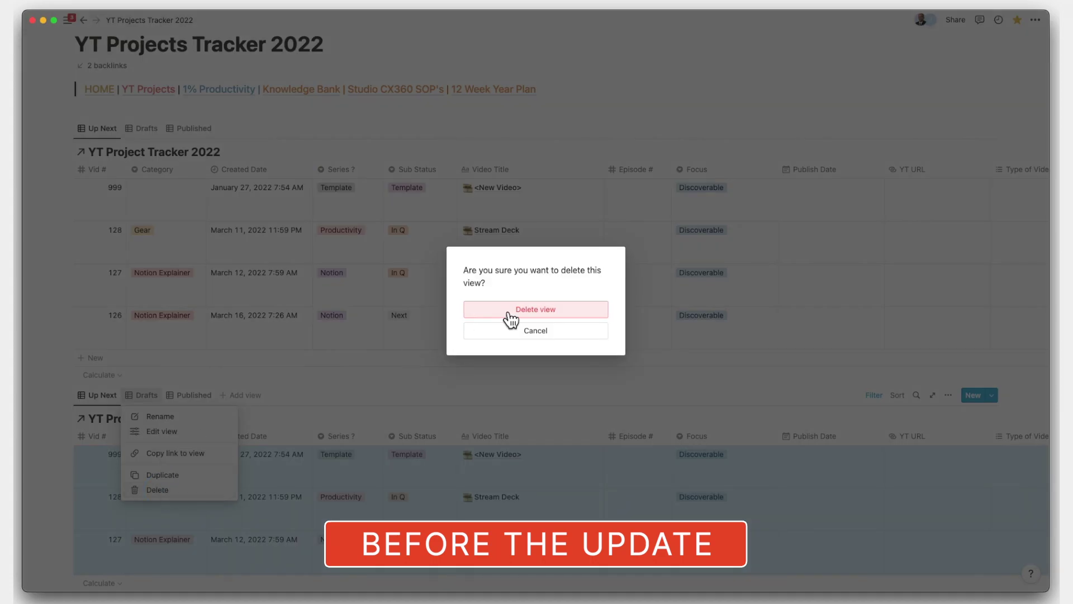
click(511, 311)
right_click(162, 393)
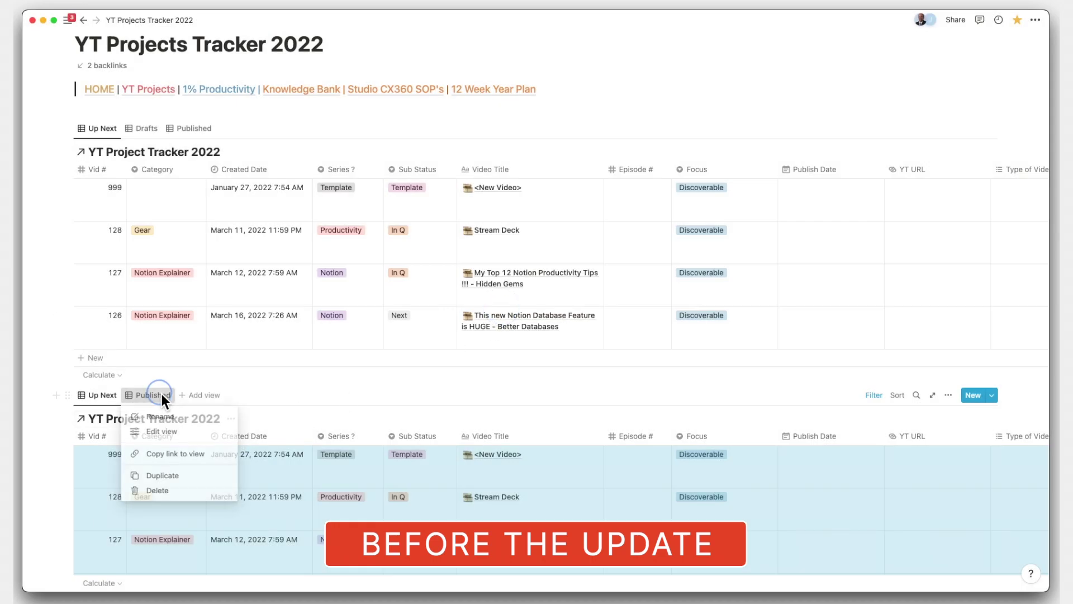
click(159, 490)
click(508, 310)
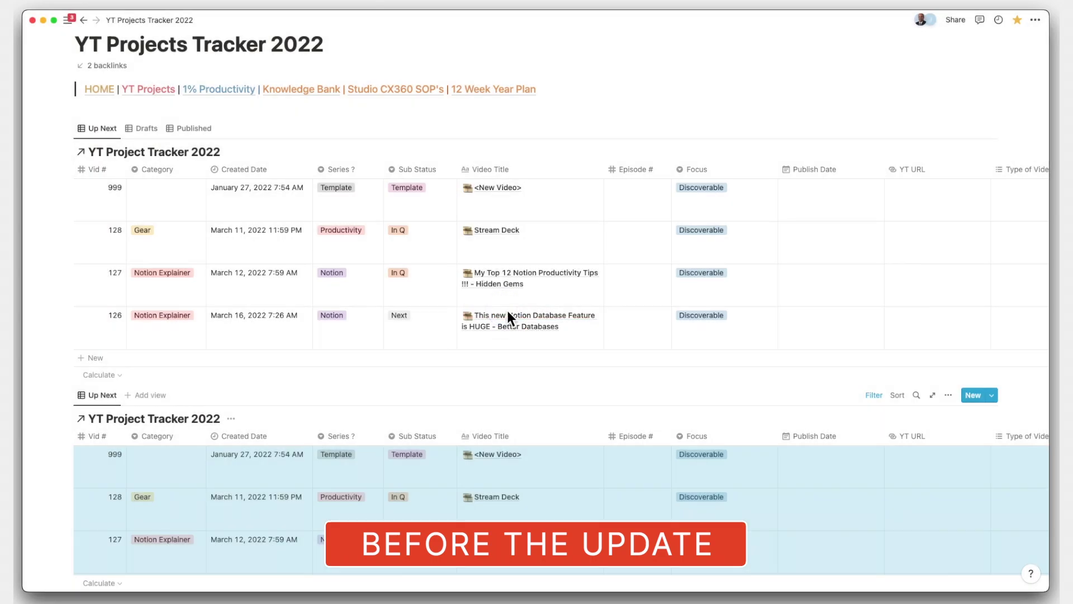
click(100, 128)
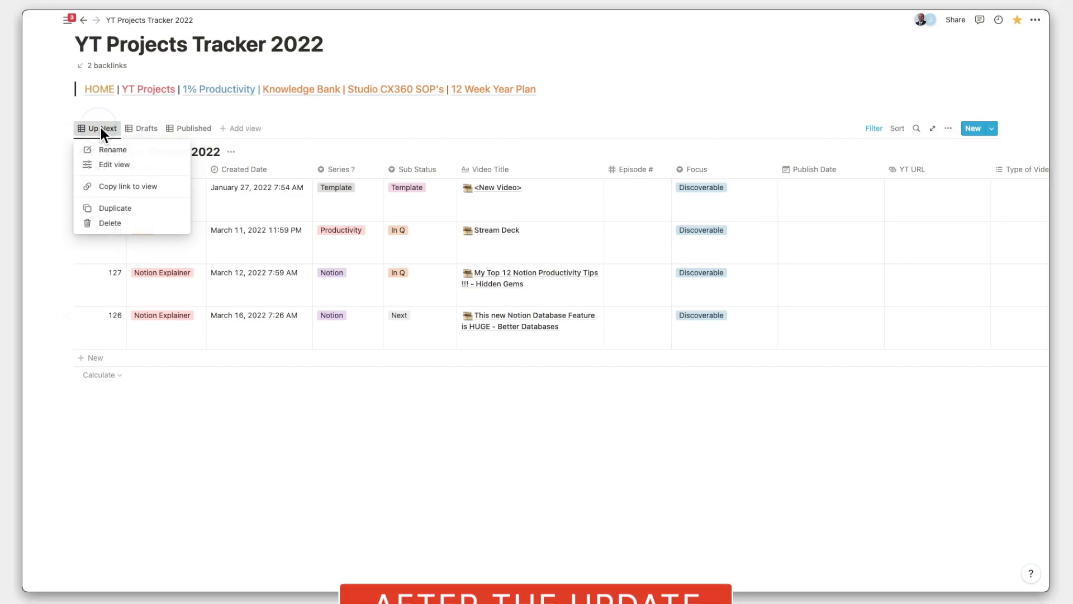
- Paste the Up Next view link below the table as a linked database based on Up Next
click(126, 190)
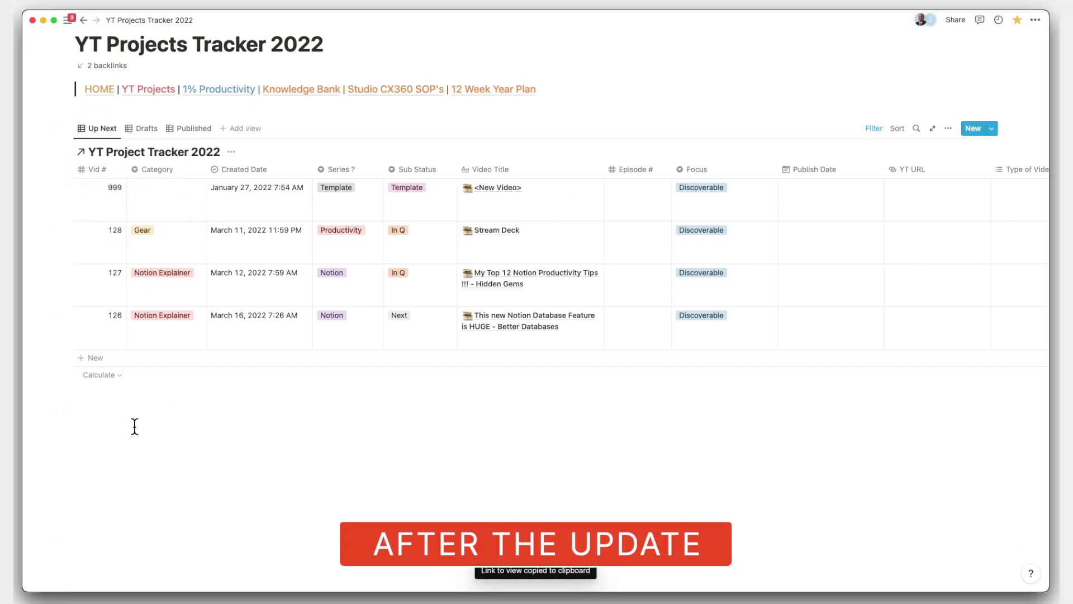
key(super+v)
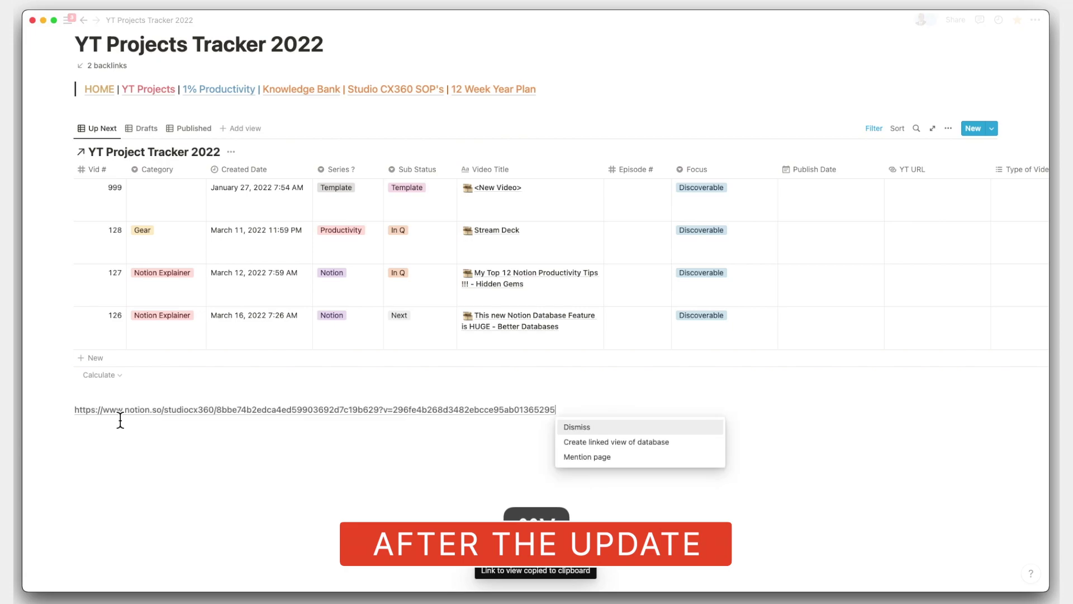
click(573, 445)
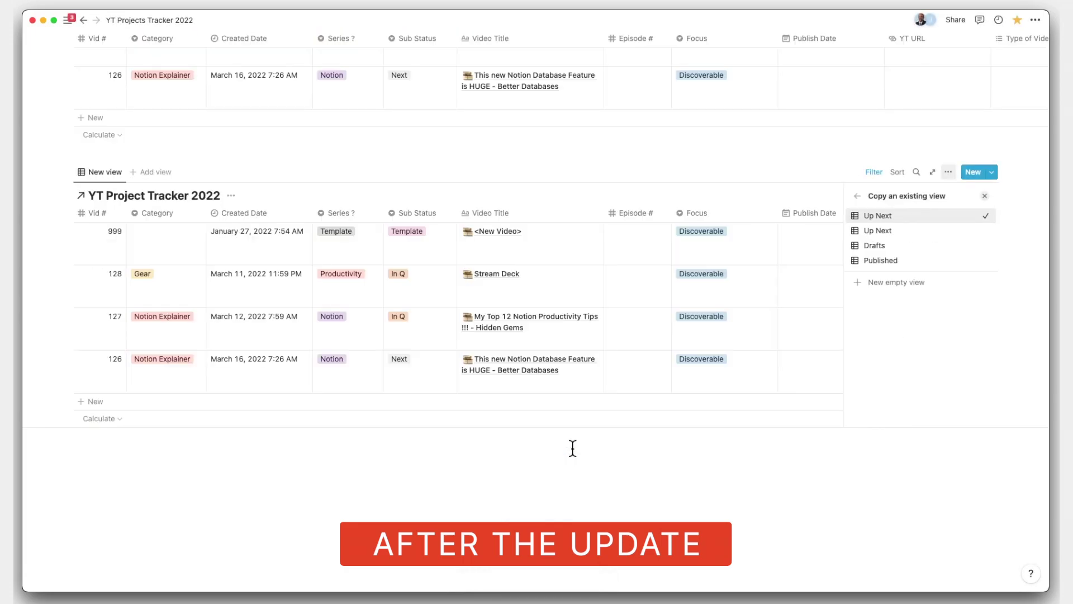
click(878, 230)
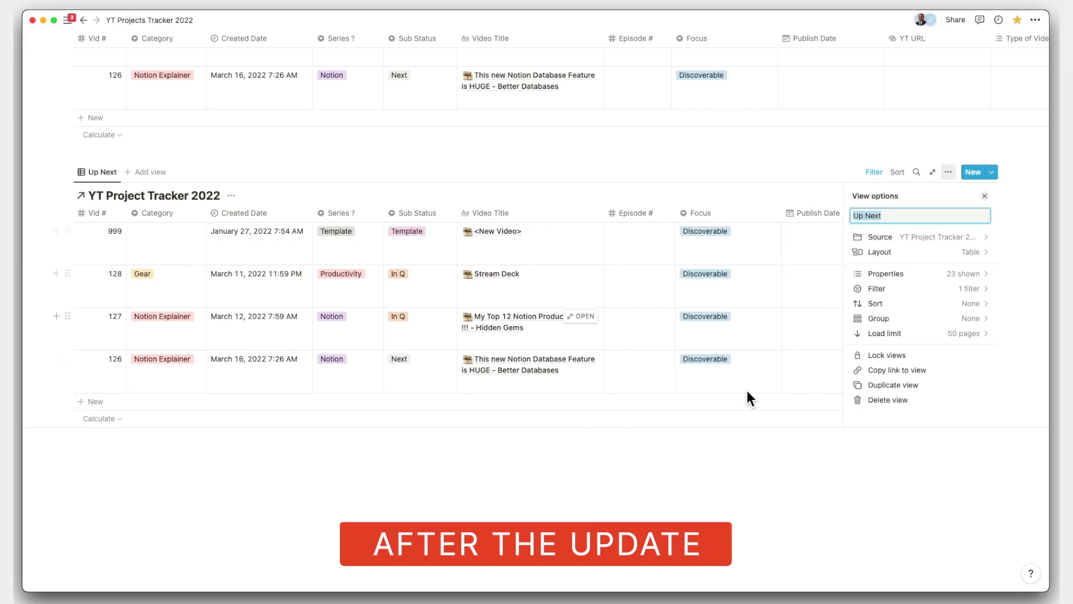
click(539, 478)
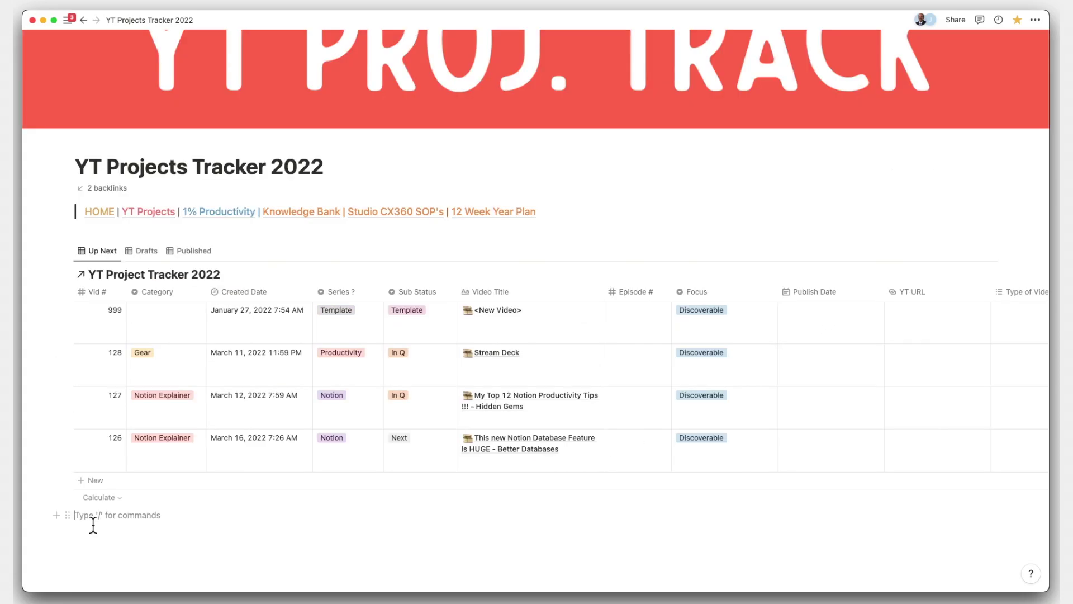
- Insert a linked database view block via /cr, leaving its data source unselected
text(/c)
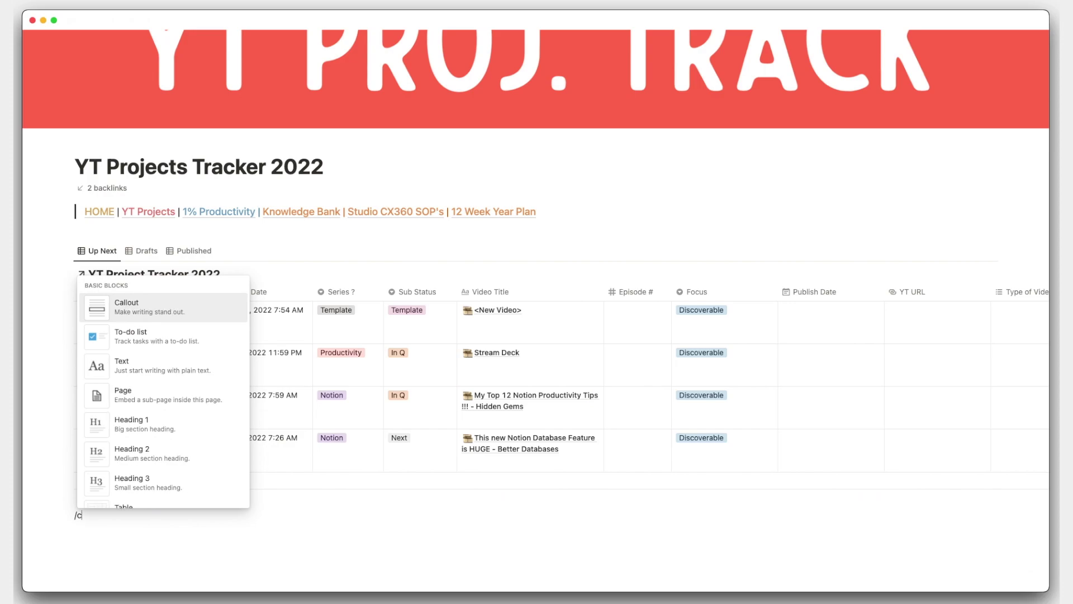
text(r)
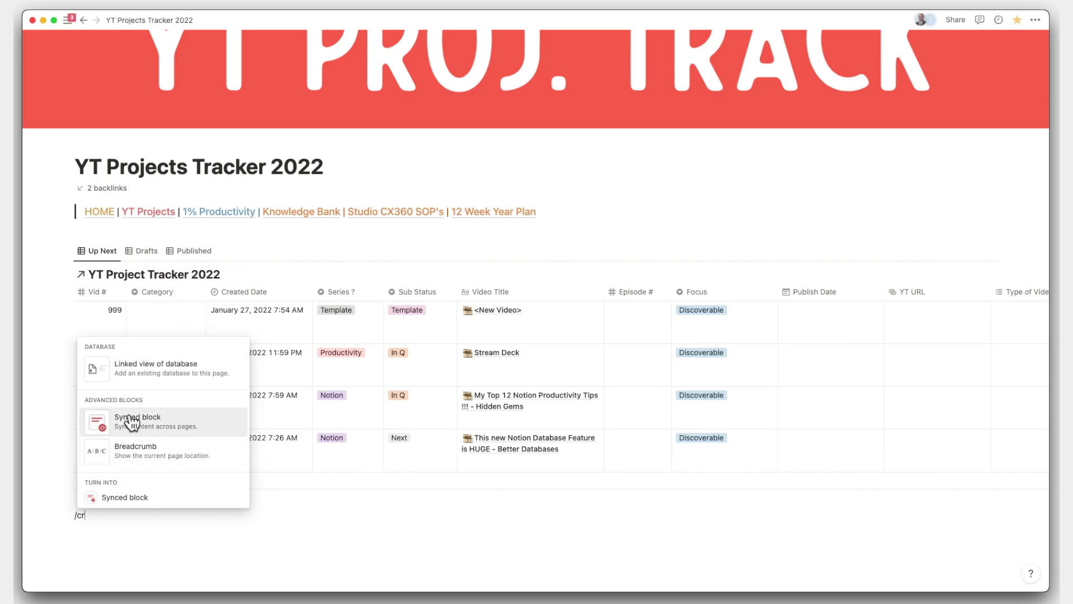
click(133, 369)
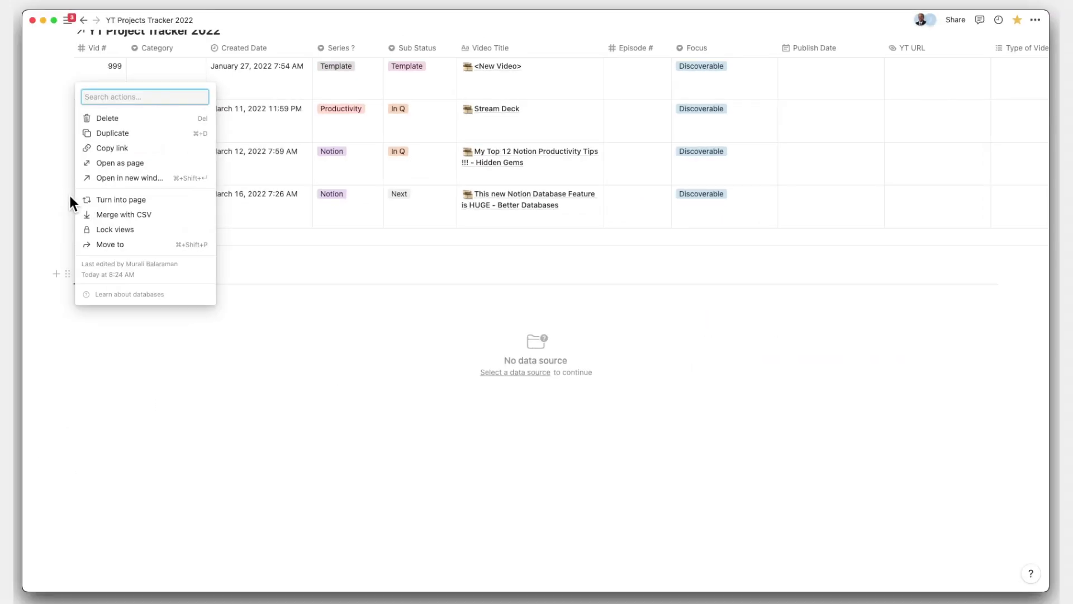
click(69, 197)
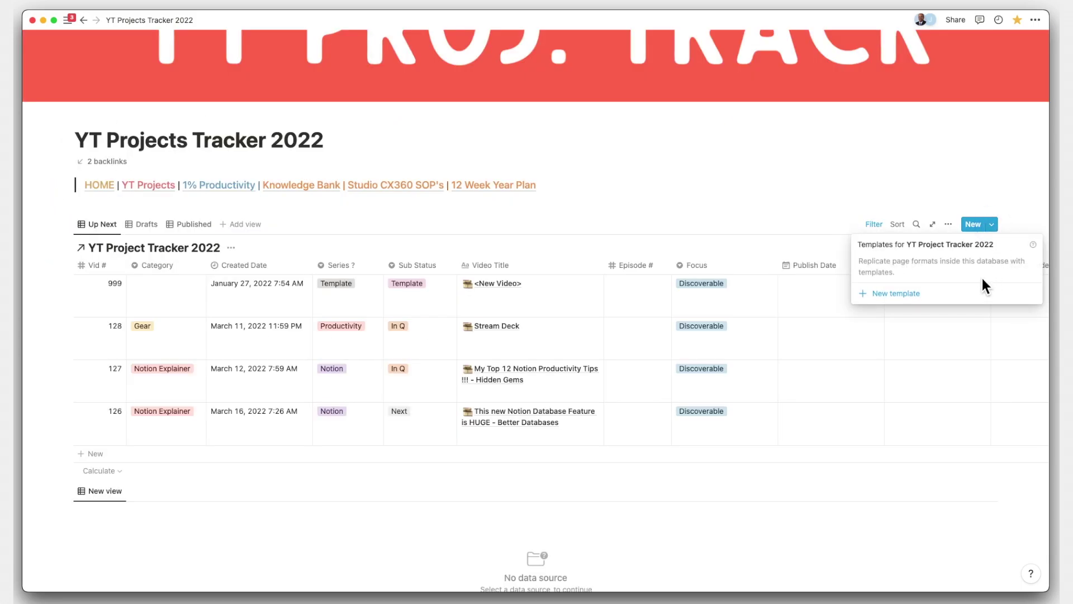
- Create a new 'Linked D' template in the tracker database and copy its link
click(958, 297)
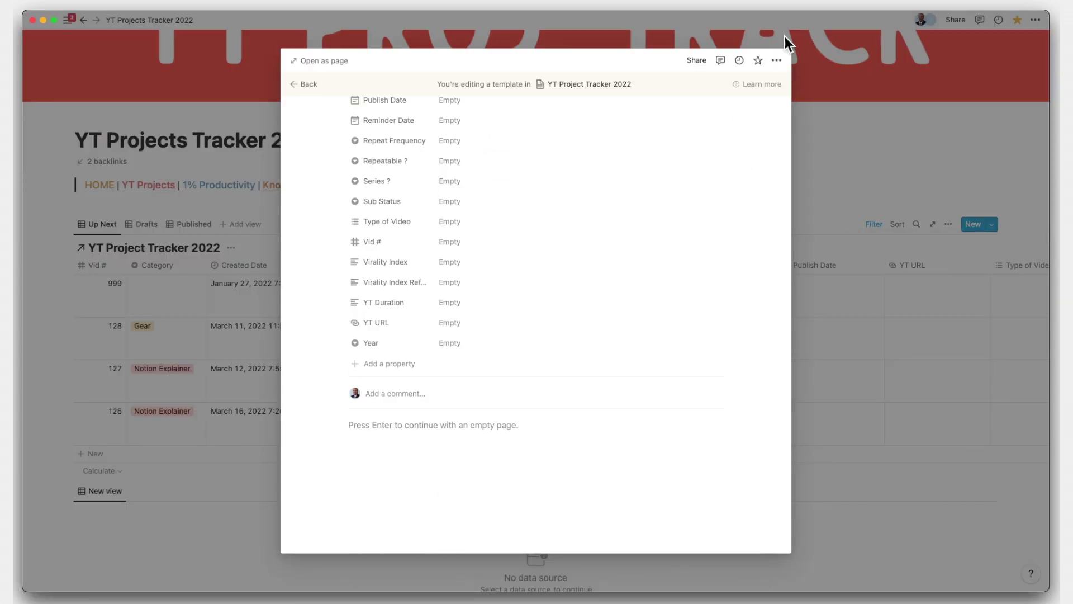
click(777, 60)
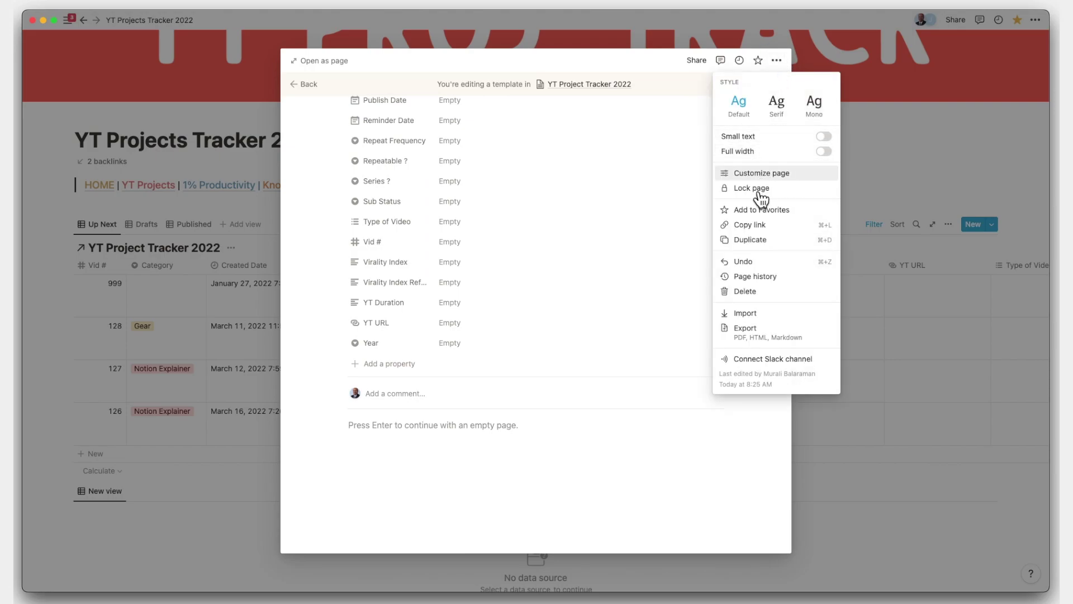
click(757, 232)
key(Escape)
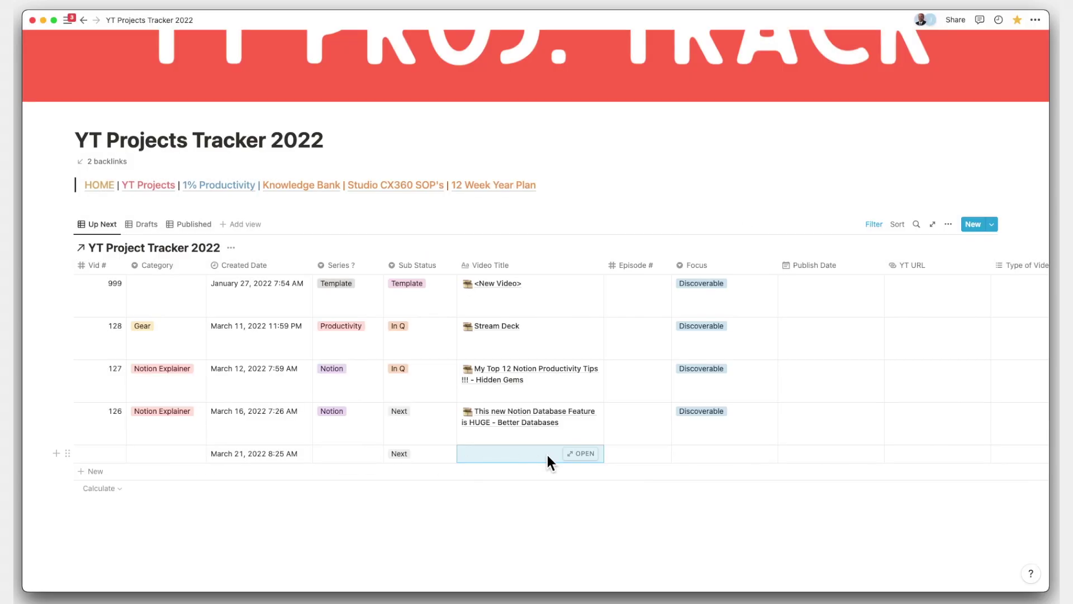
- Add a blank tracker row dated March 21, 2022 with Sub Status Next, skipping the template choices
click(586, 453)
scroll(447, 447, down, 5)
click(410, 401)
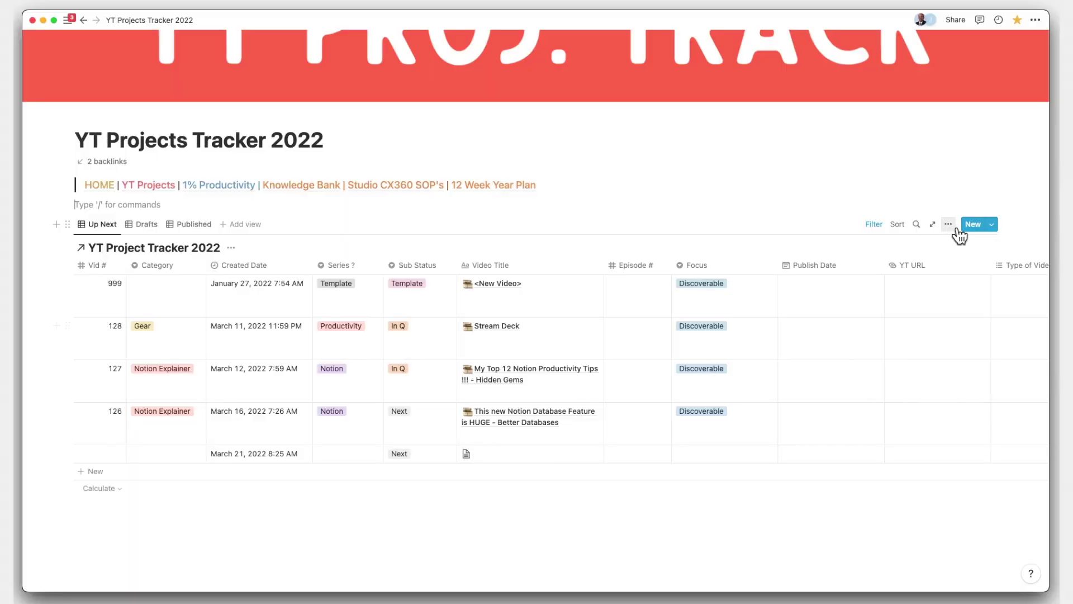
- Lock the Up Next tracker views from its view settings
click(956, 229)
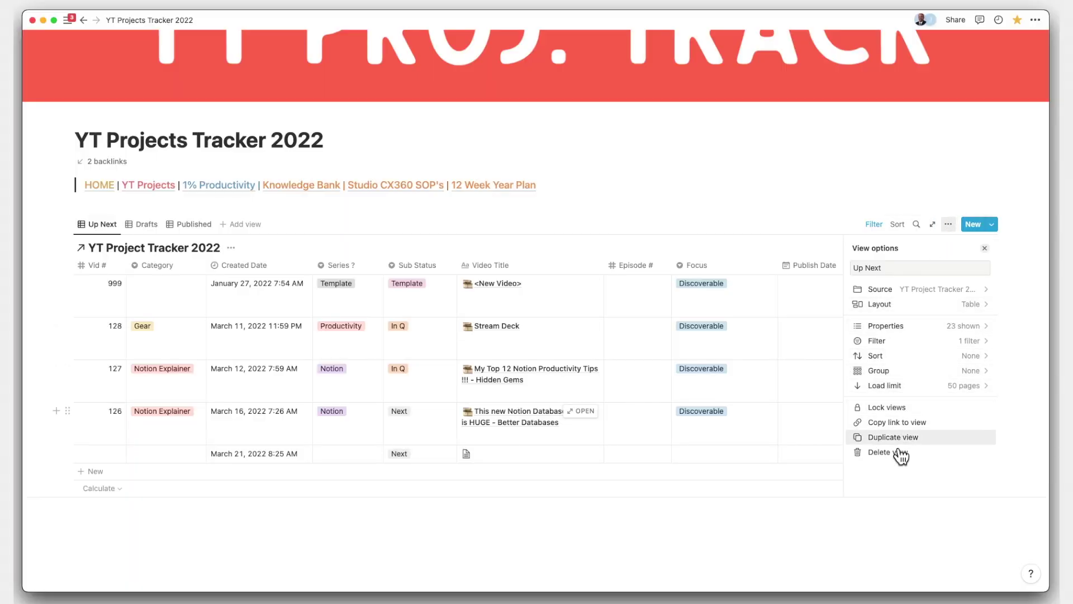
click(894, 408)
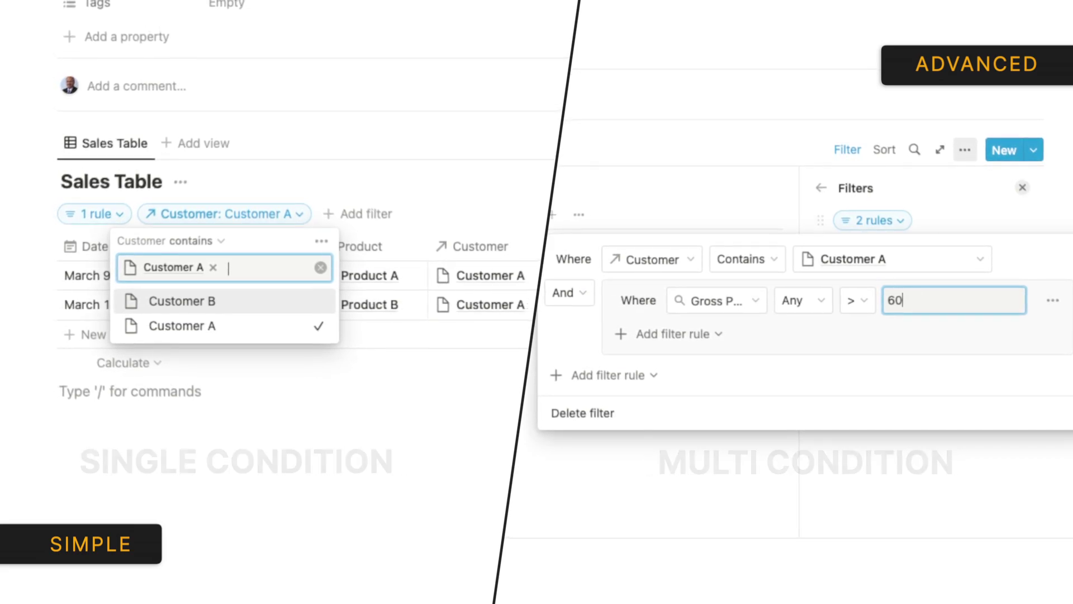
- Filter the Sales Table by Customer to show only Customer A
click(870, 213)
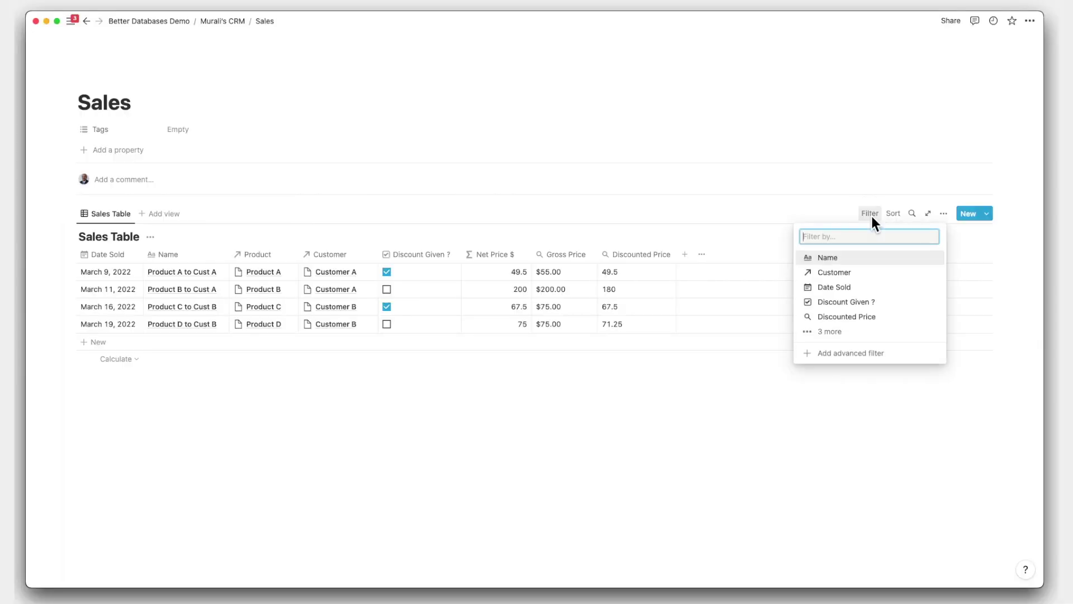
click(844, 274)
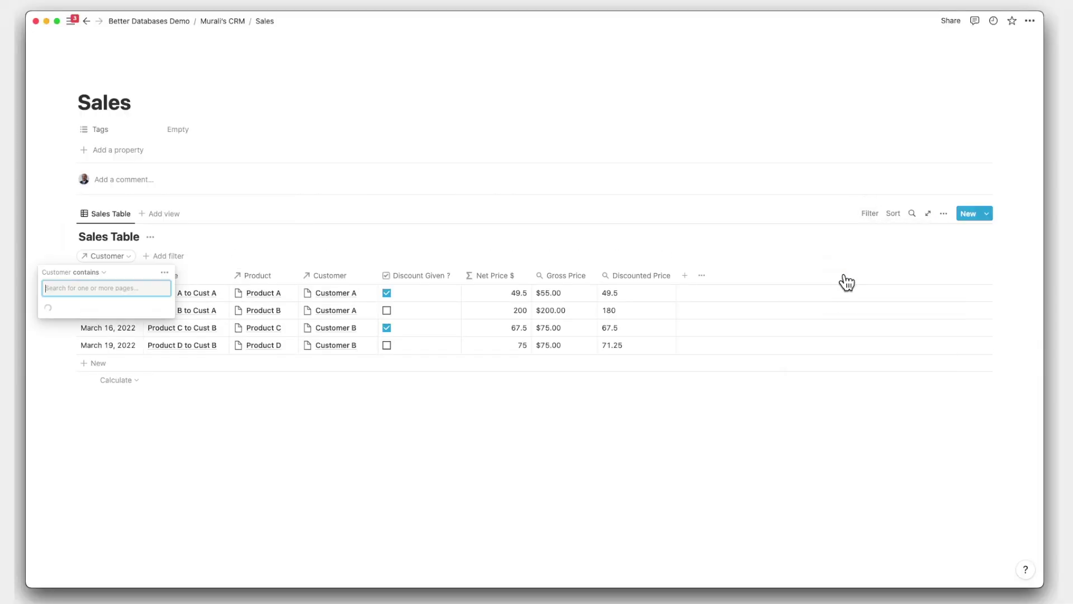
click(225, 256)
click(127, 256)
click(120, 324)
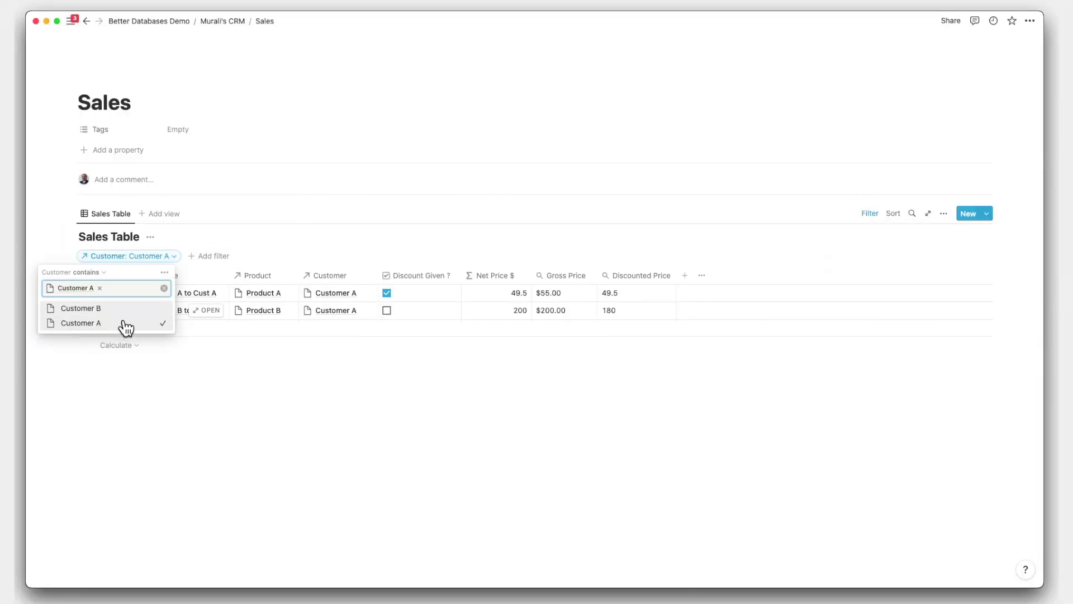
click(212, 256)
- Add a Date Sold rule set to before March 11, 2022 in the advanced filter
click(213, 256)
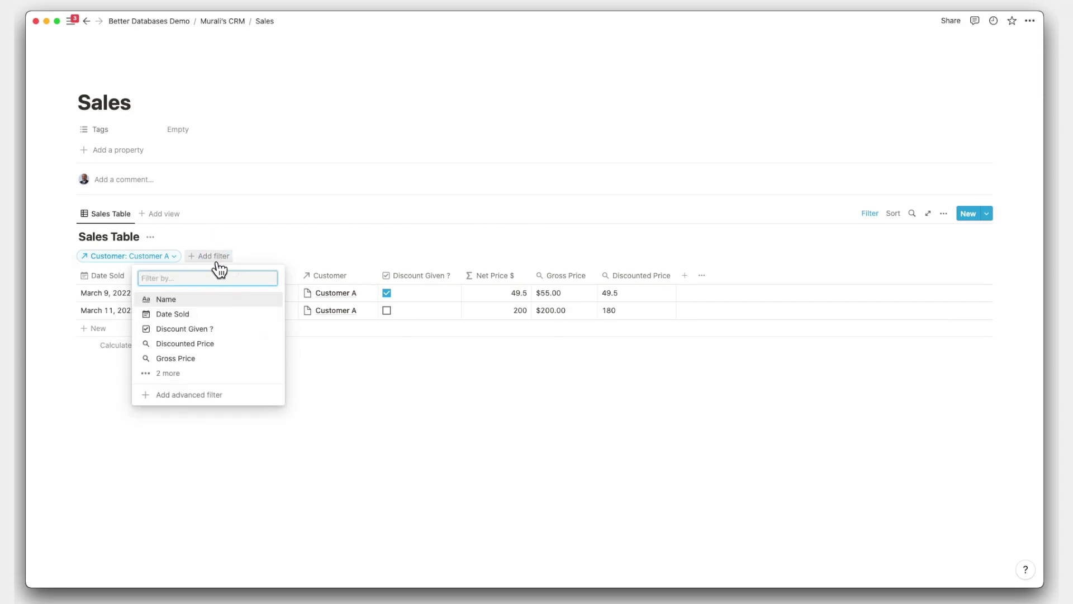
click(197, 312)
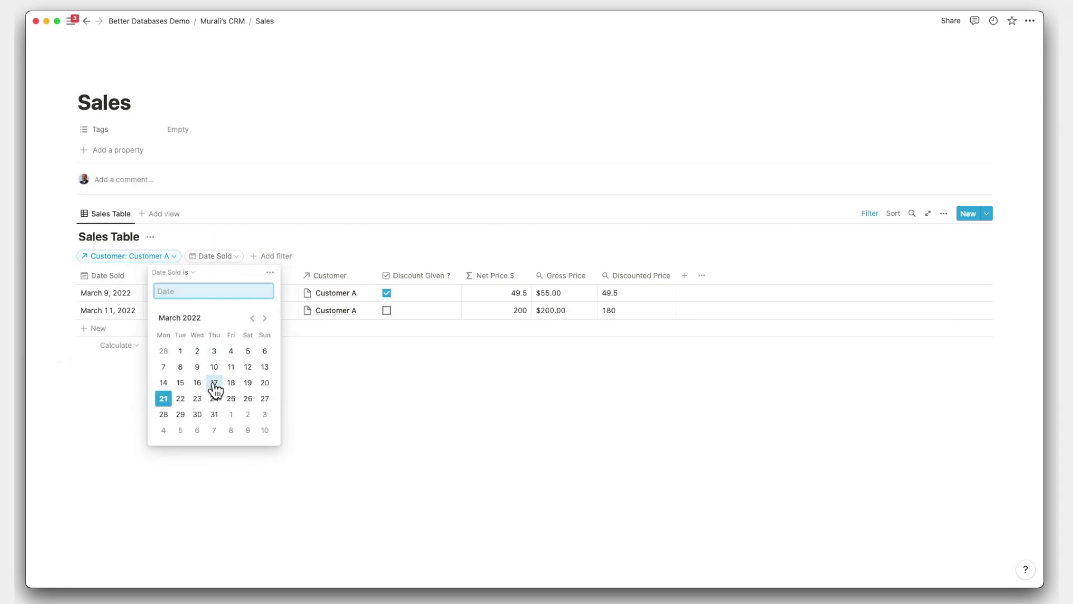
click(231, 367)
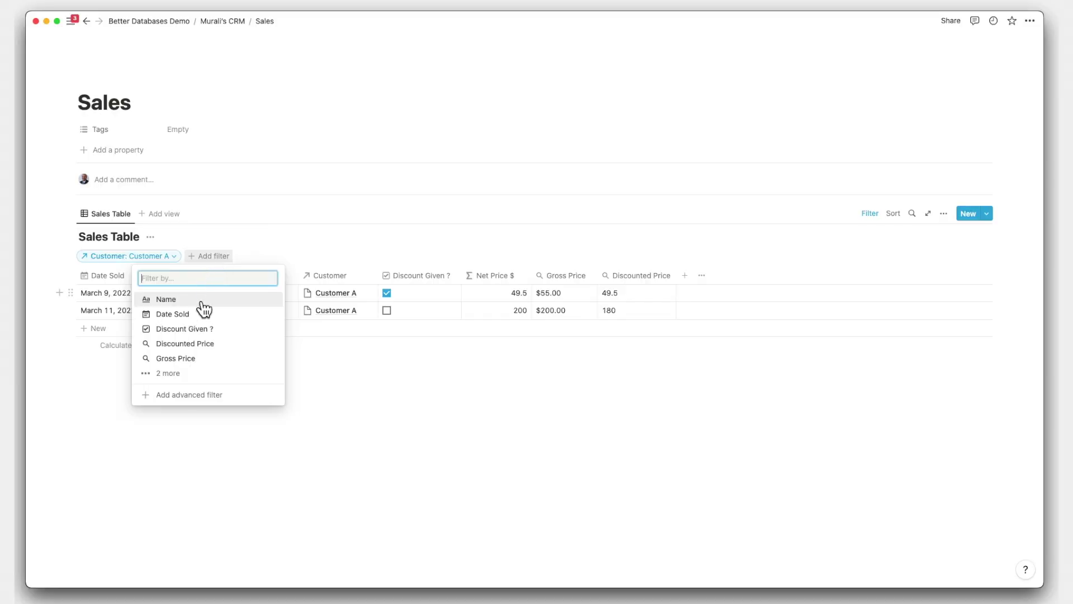
click(193, 314)
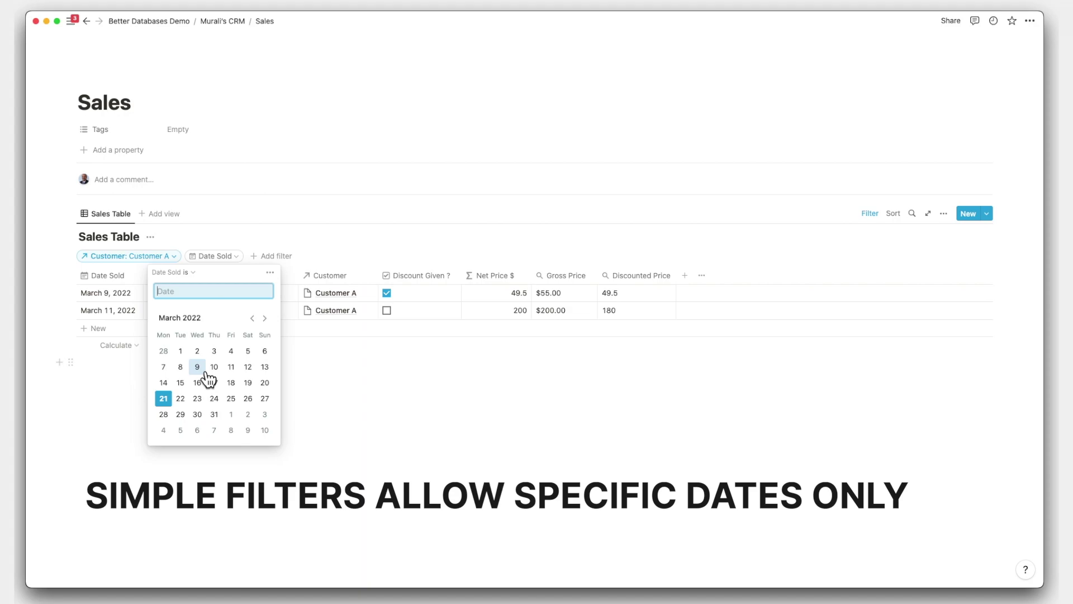
click(232, 367)
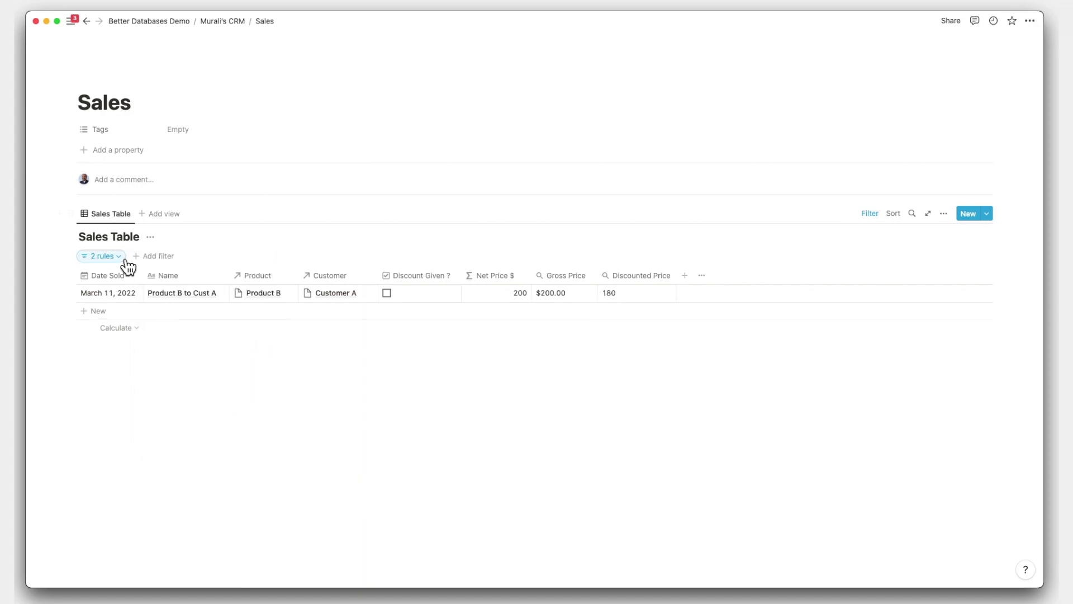
click(126, 259)
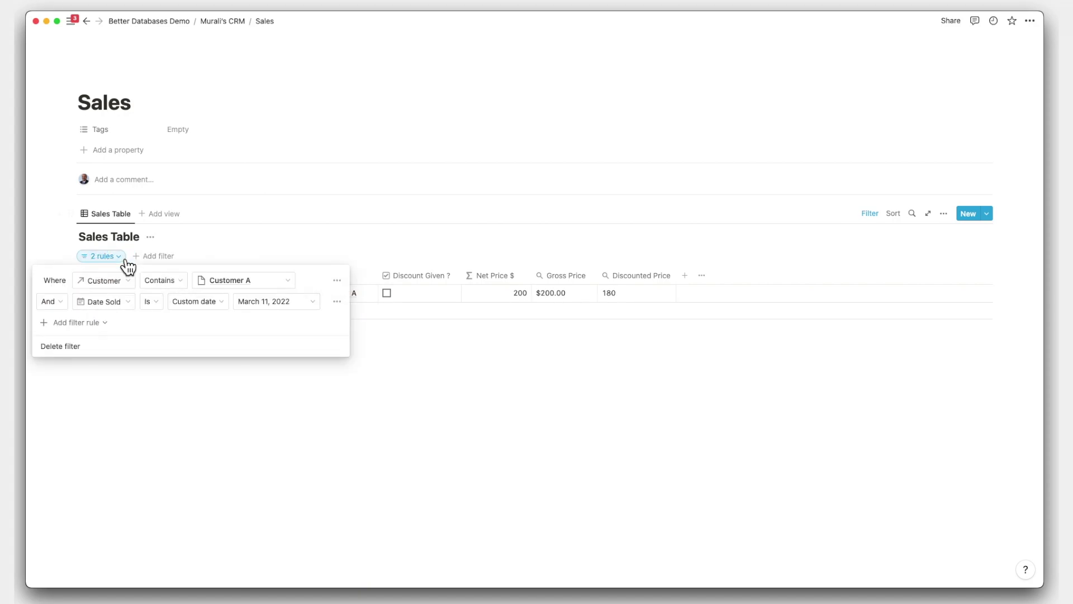
click(157, 308)
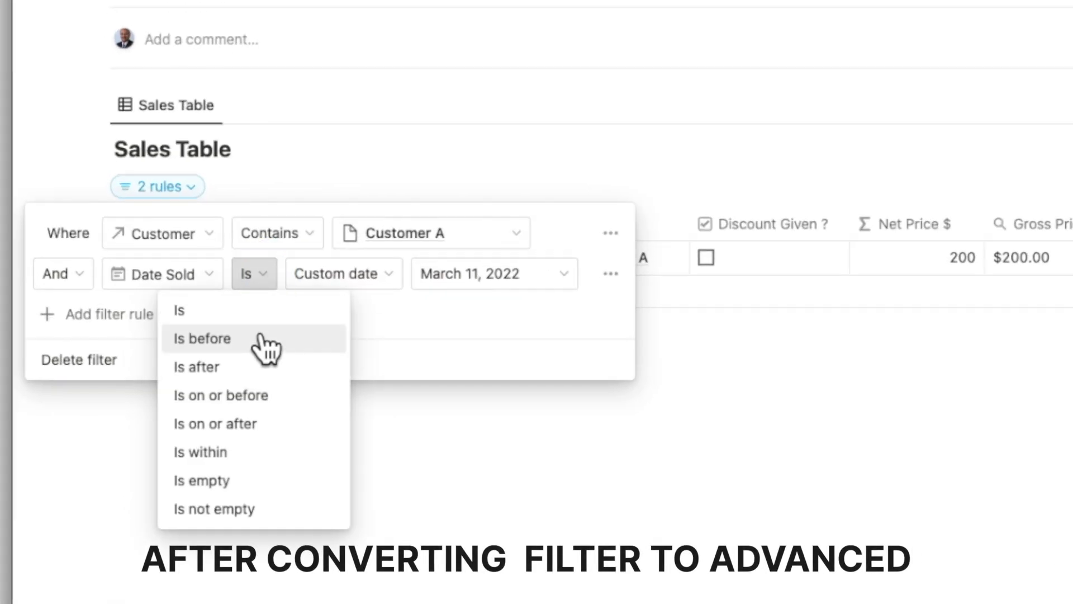
click(157, 337)
click(439, 274)
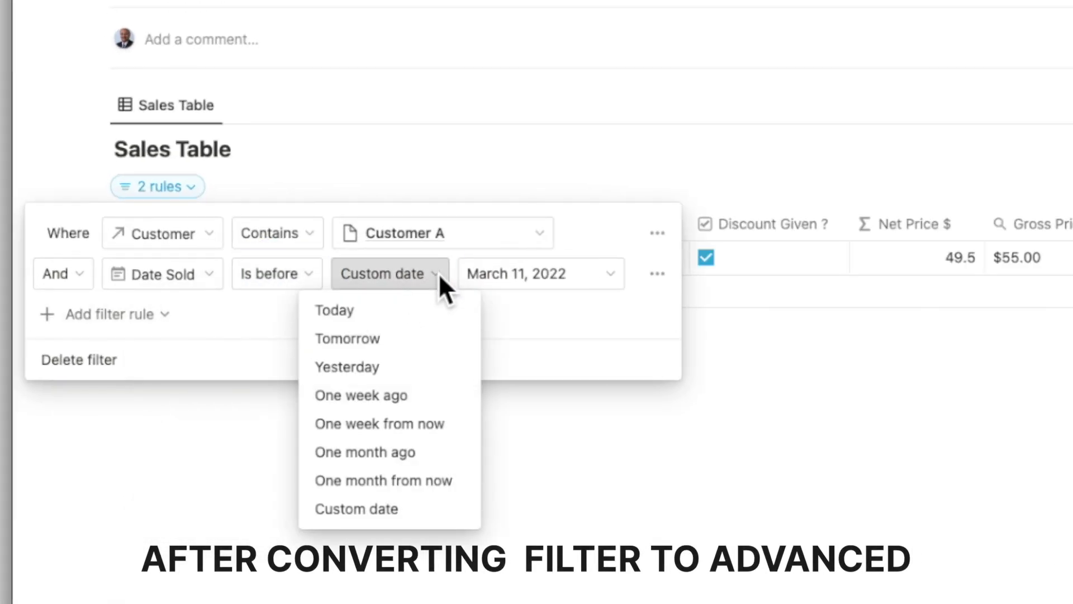
- Filter the table to Customer A and convert that filter into an advanced rule
click(944, 213)
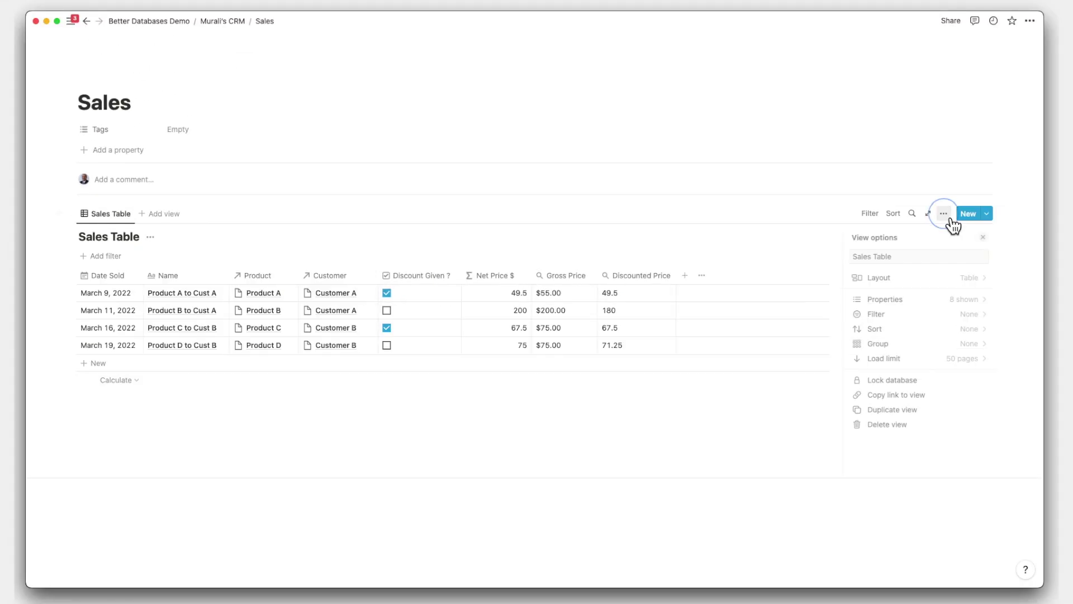
click(912, 312)
click(886, 292)
click(897, 326)
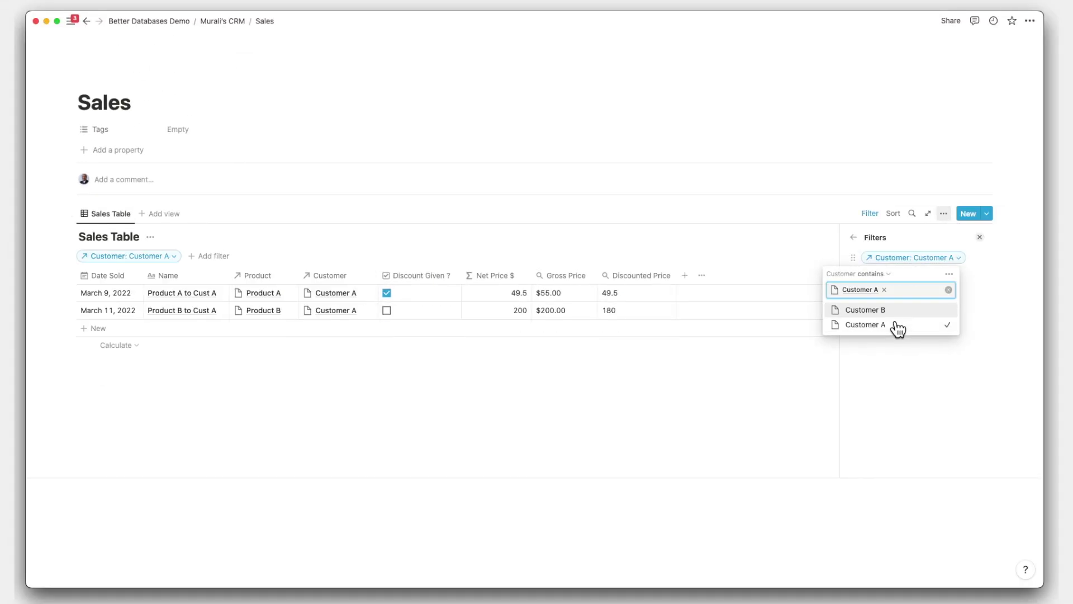
click(949, 273)
click(891, 294)
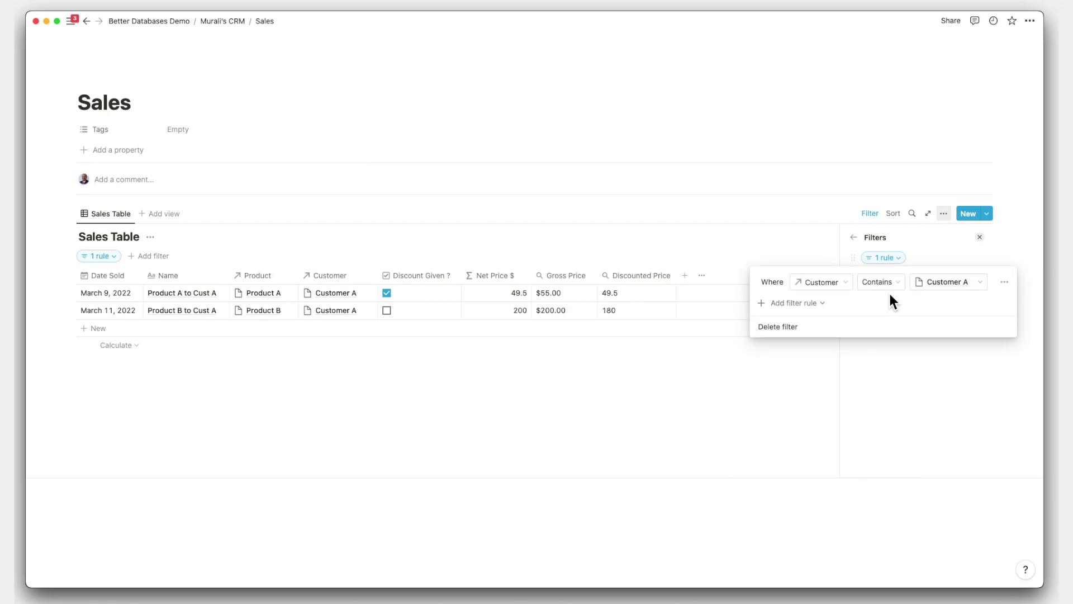
- Add a nested filter group with a Date Sold is on or before rule
click(837, 305)
click(839, 351)
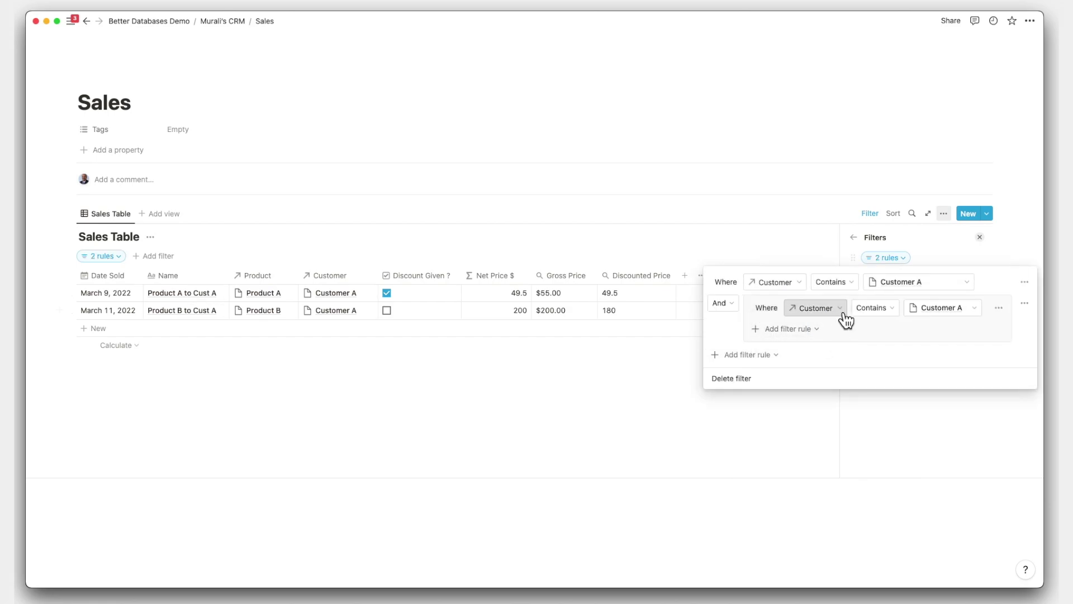
click(843, 319)
click(840, 346)
click(808, 307)
click(814, 395)
click(861, 312)
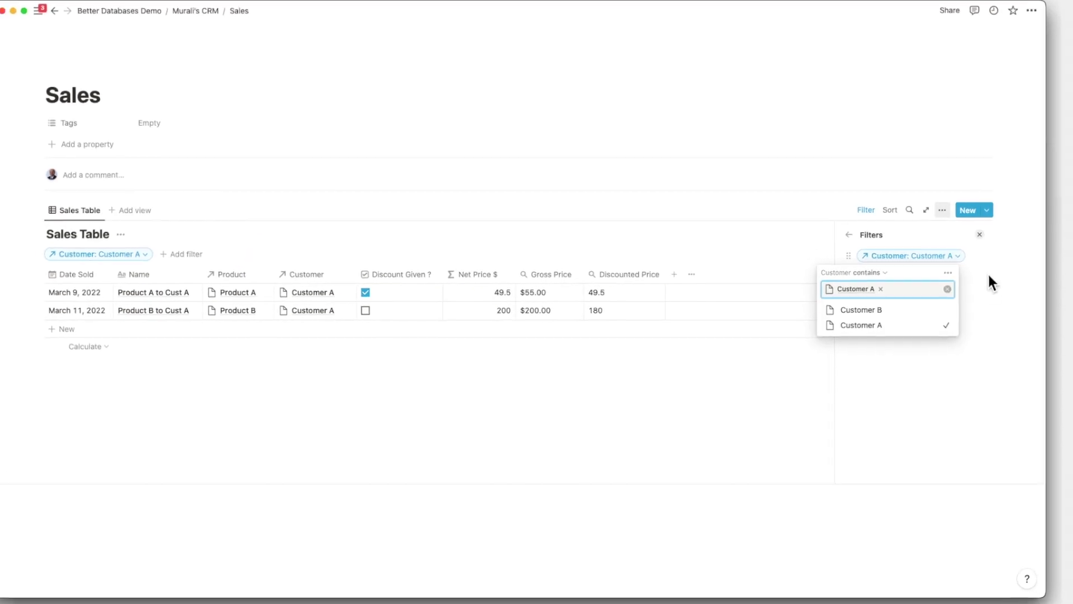
- Convert the Customer filter to an advanced rule again and bring up the Save for everyone options
click(949, 271)
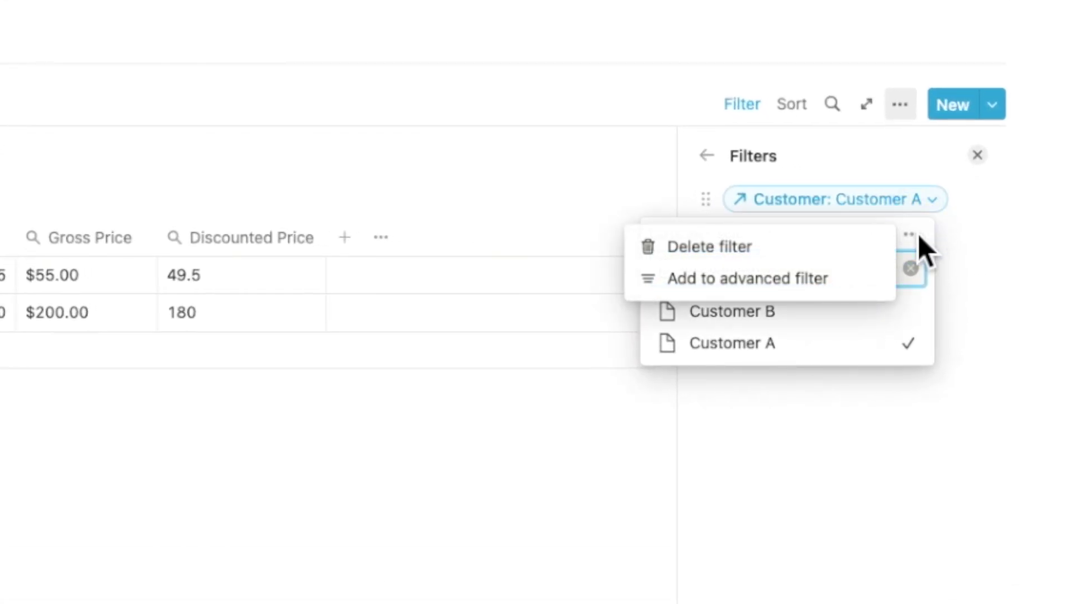
click(793, 285)
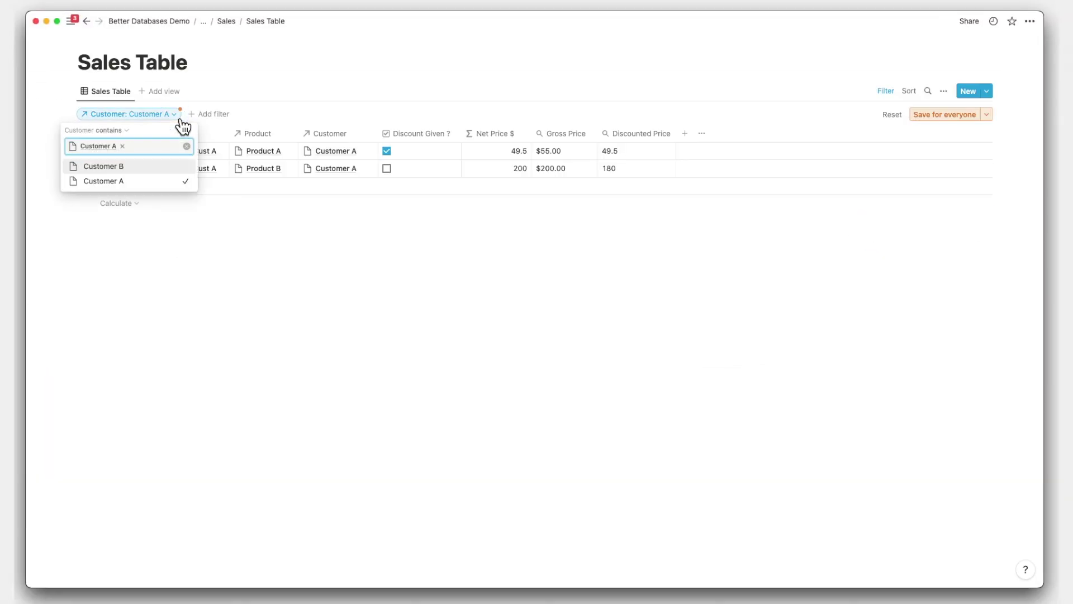
click(316, 108)
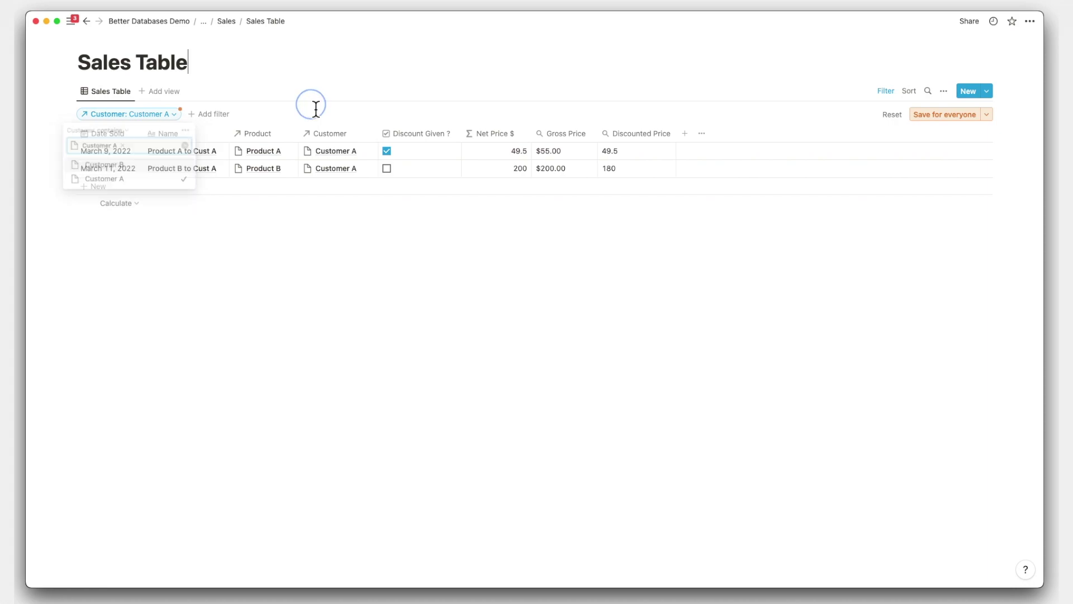
click(987, 114)
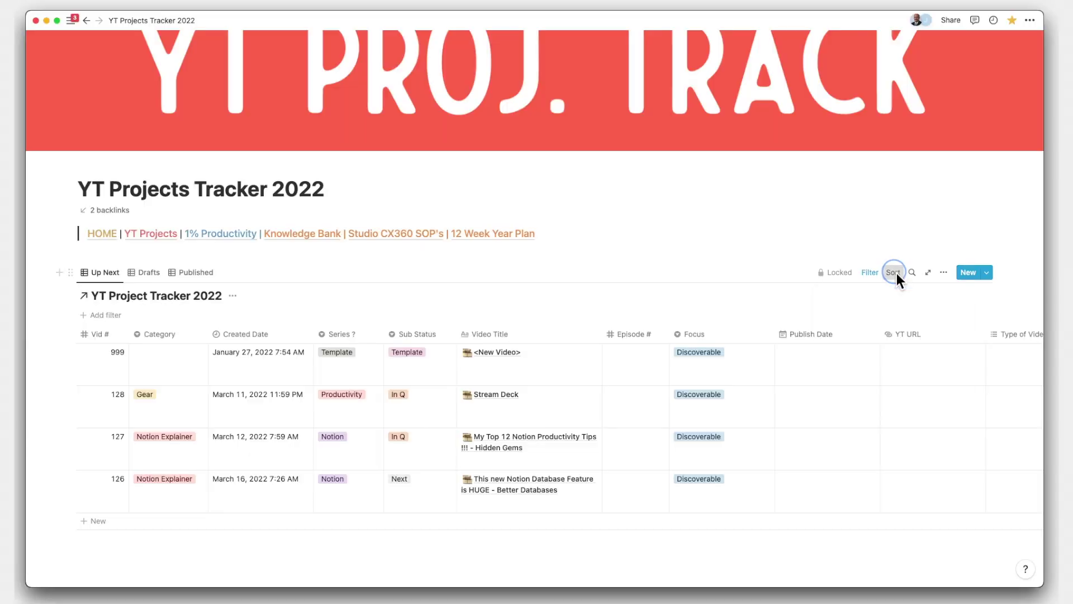
click(895, 273)
scroll(861, 475, down, 3)
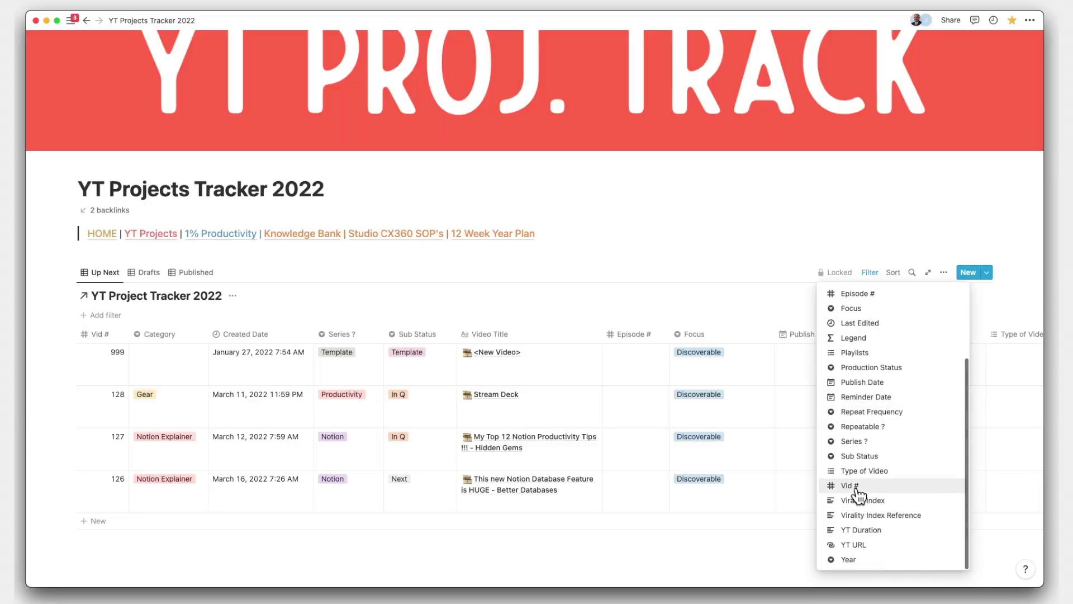
click(849, 485)
click(132, 373)
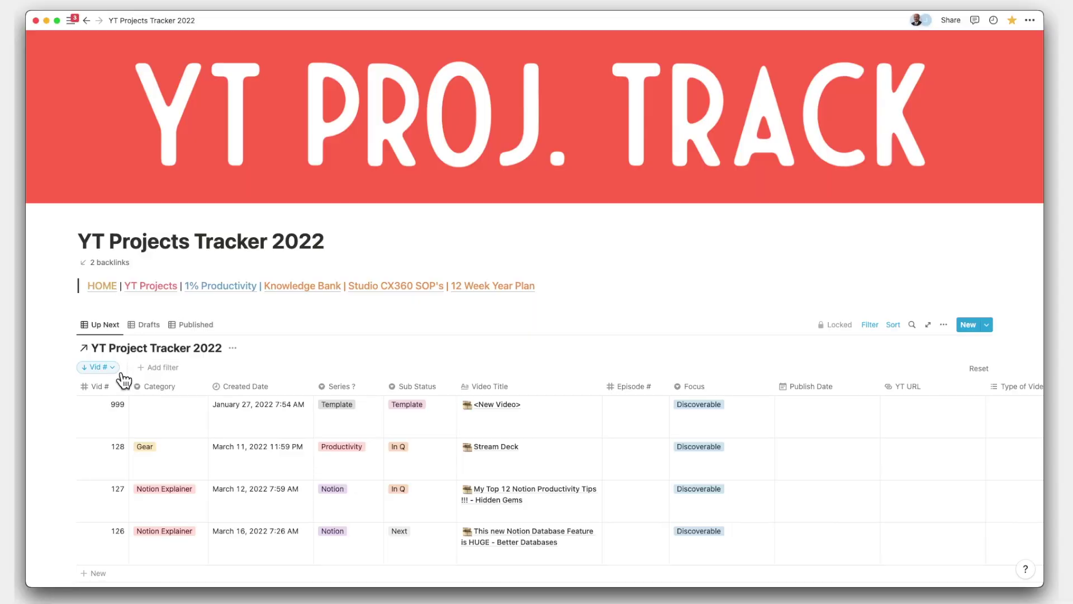
click(100, 367)
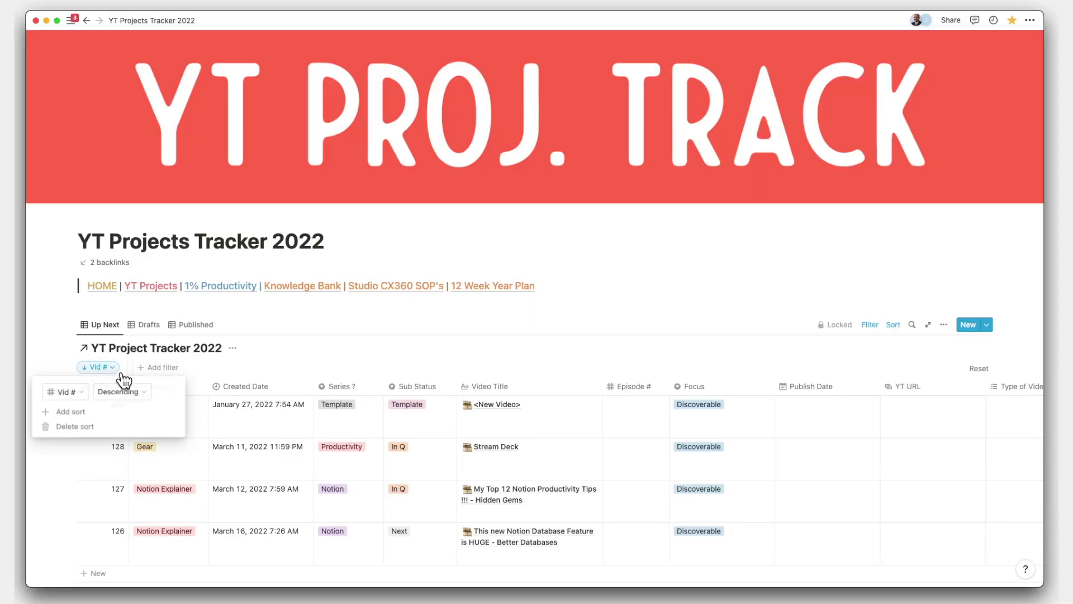
click(107, 428)
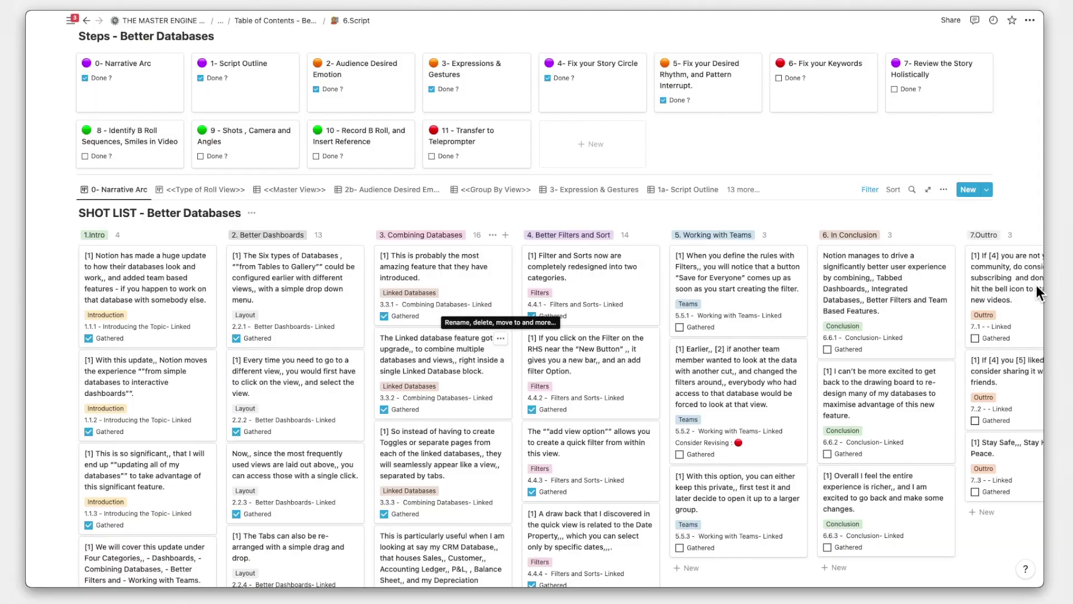
- Add a Gathered is Unchecked rule beside Keywords contains Untitled on the SHOT LIST board
click(867, 193)
click(99, 232)
click(76, 299)
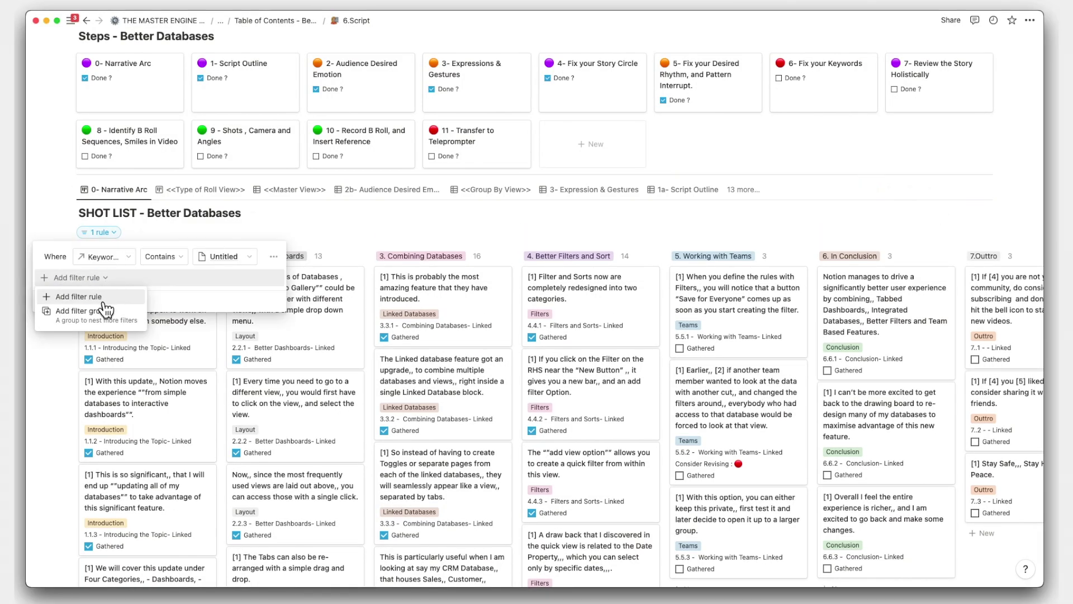
click(84, 286)
click(104, 278)
click(92, 512)
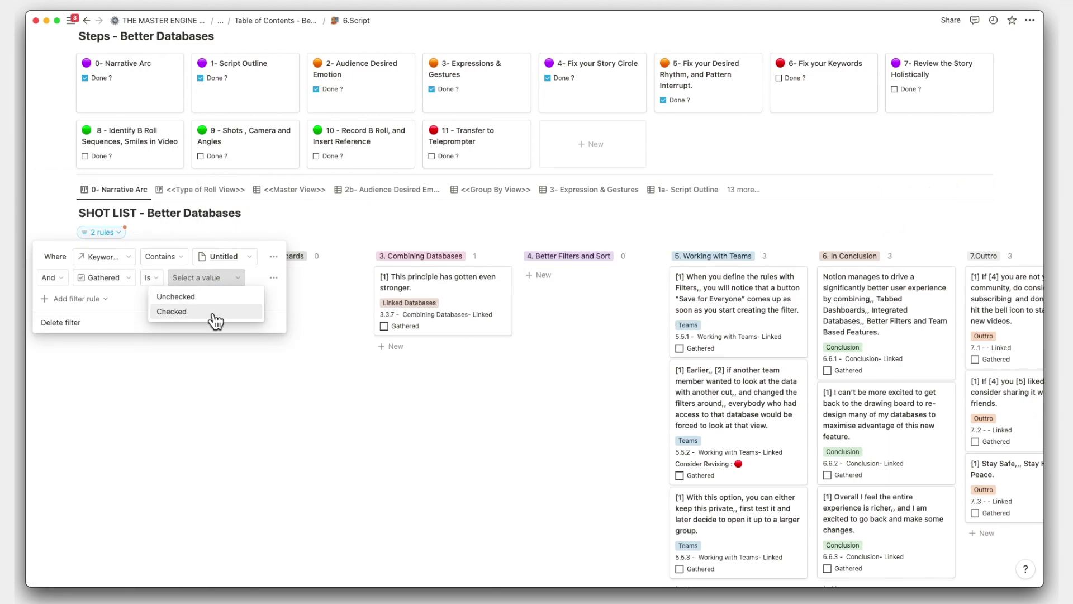
click(207, 297)
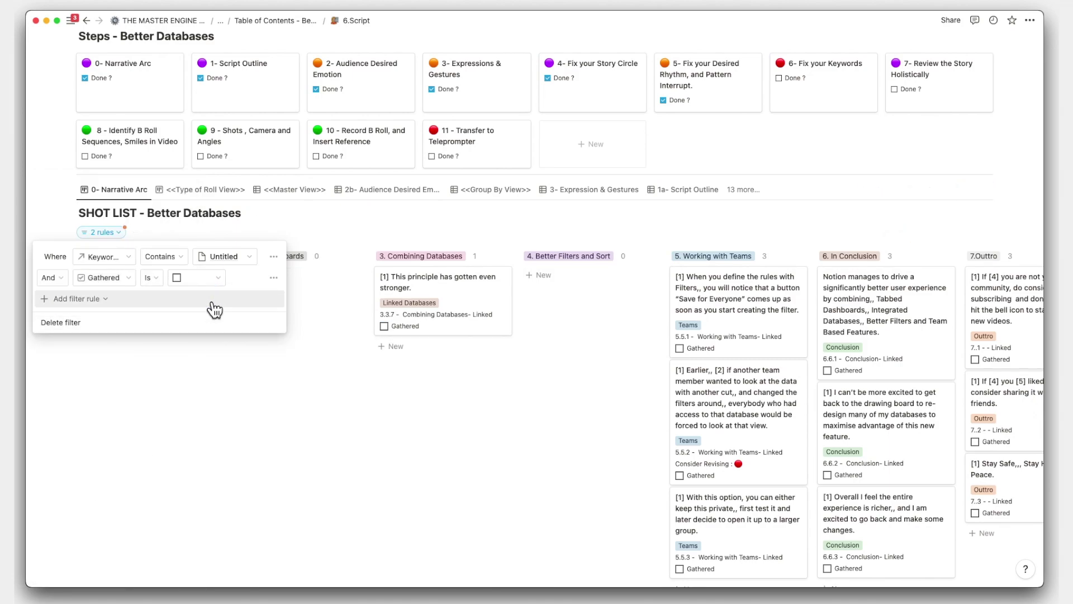
click(298, 234)
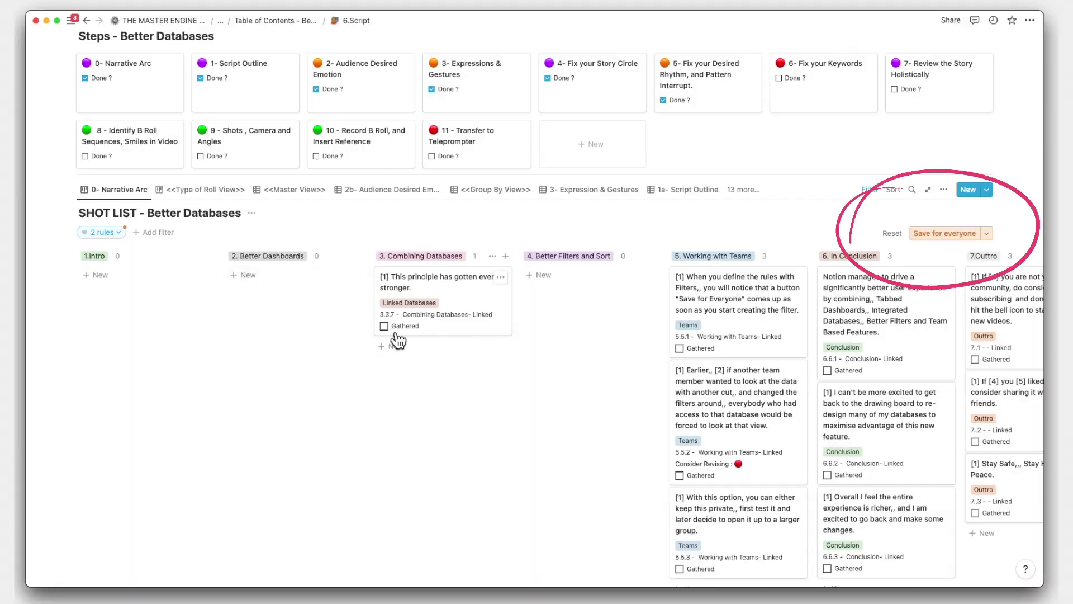